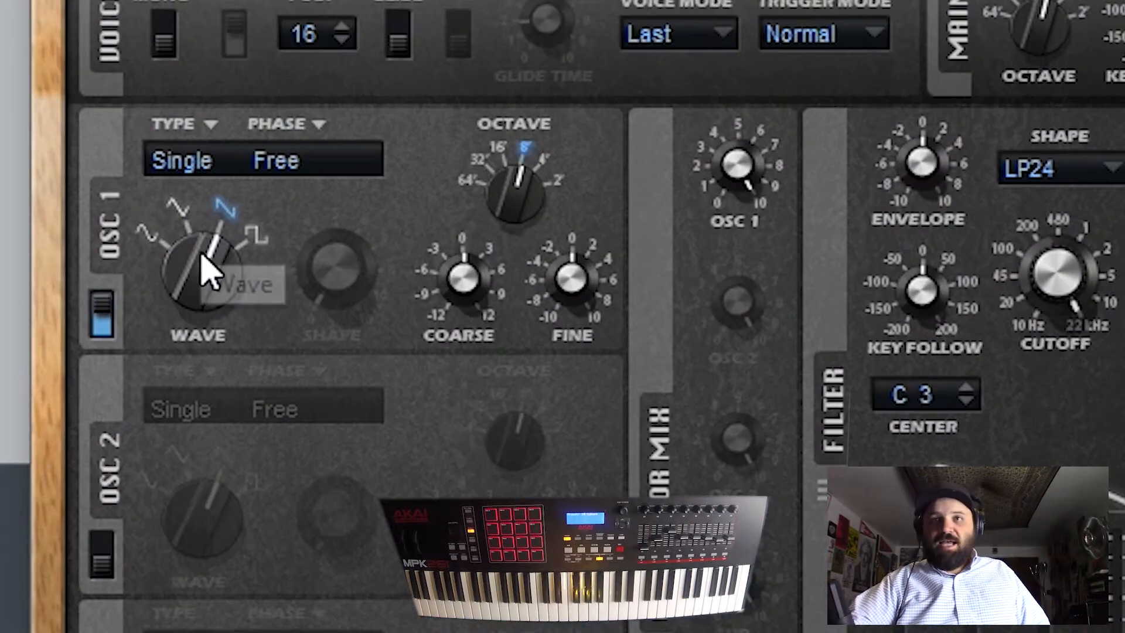
- Set oscillator 1 to a sine wave and route Filter Env to Pitch in the first matrix slot with a higher depth
drag(378, 237, 359, 262)
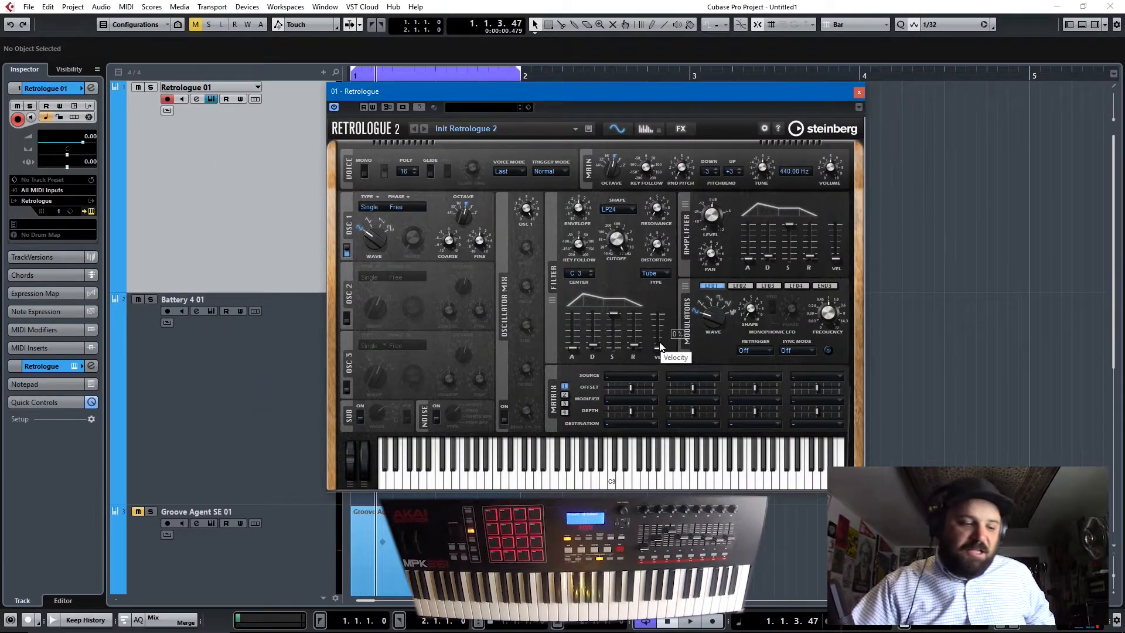
click(645, 378)
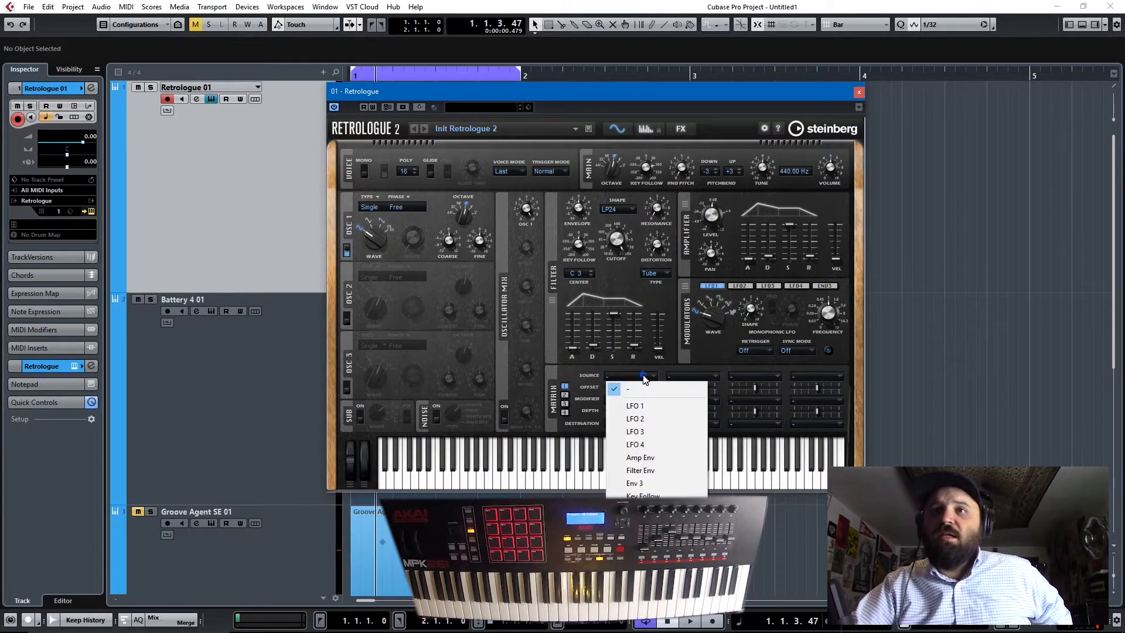
click(650, 471)
click(633, 423)
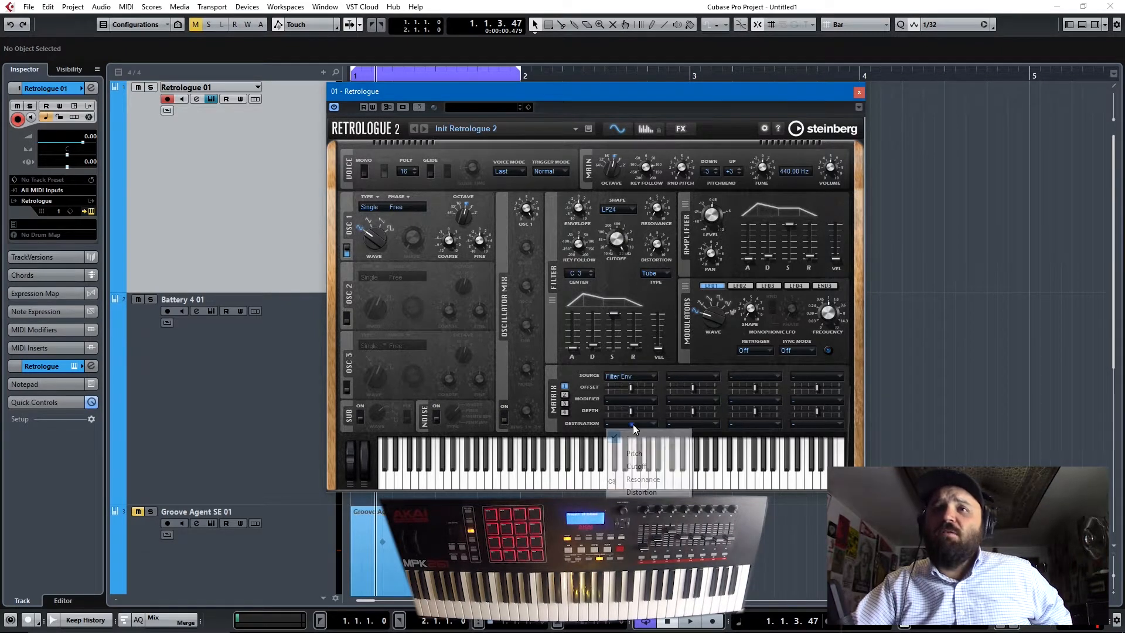
click(647, 456)
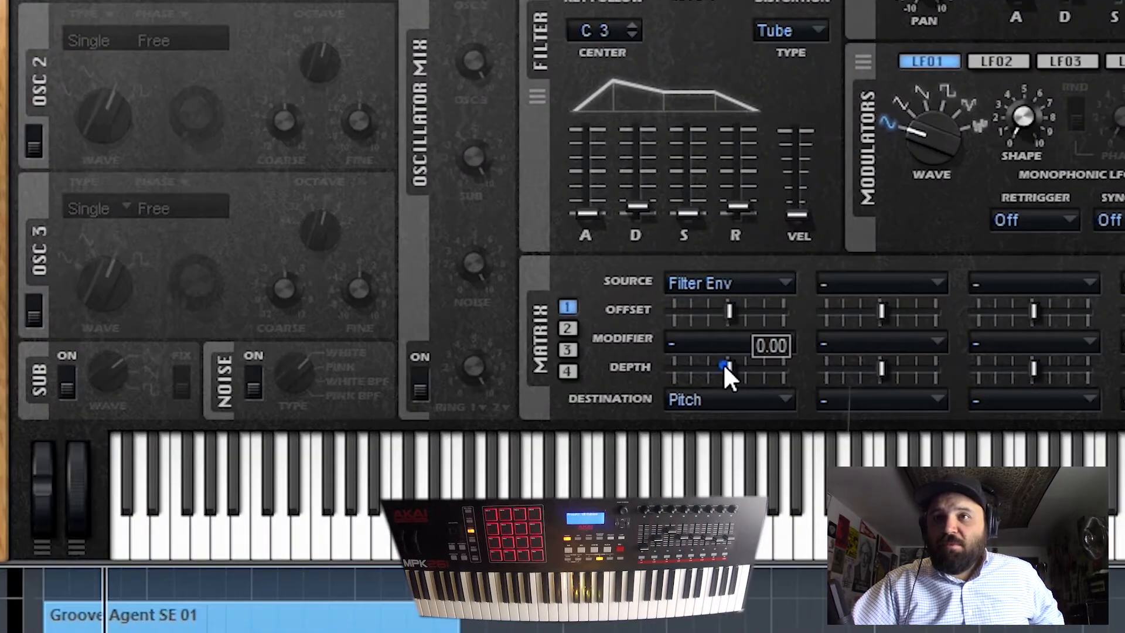
drag(628, 409, 638, 409)
drag(750, 364, 767, 360)
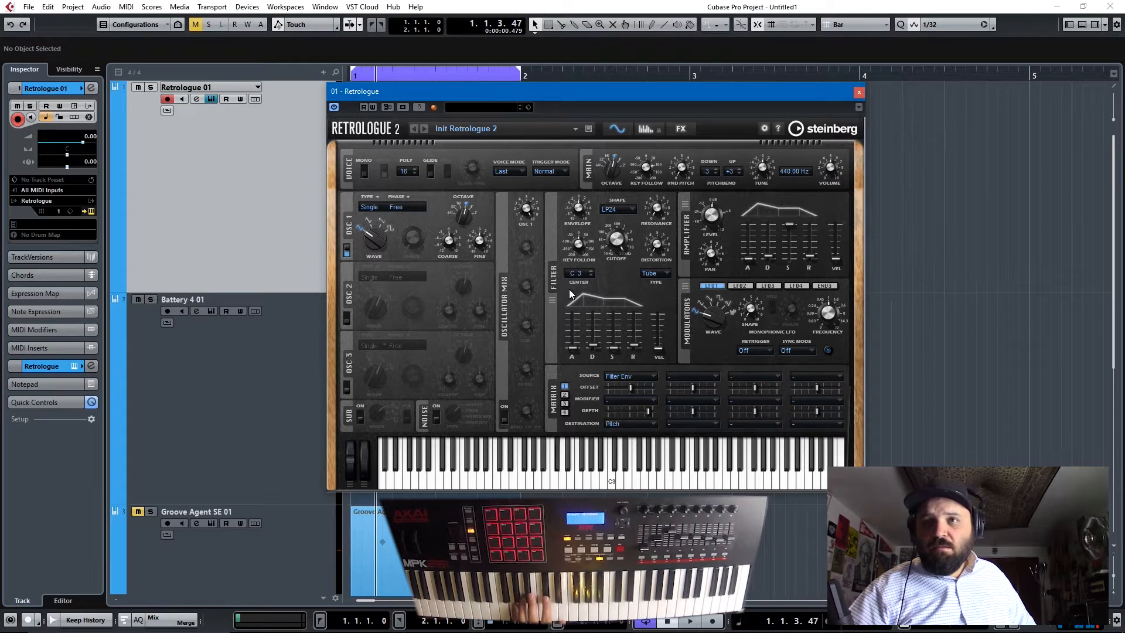
- Lower the amplifier envelope's sustain and raise the amplifier level in Retrologue, leaving its window closed
drag(797, 257, 797, 259)
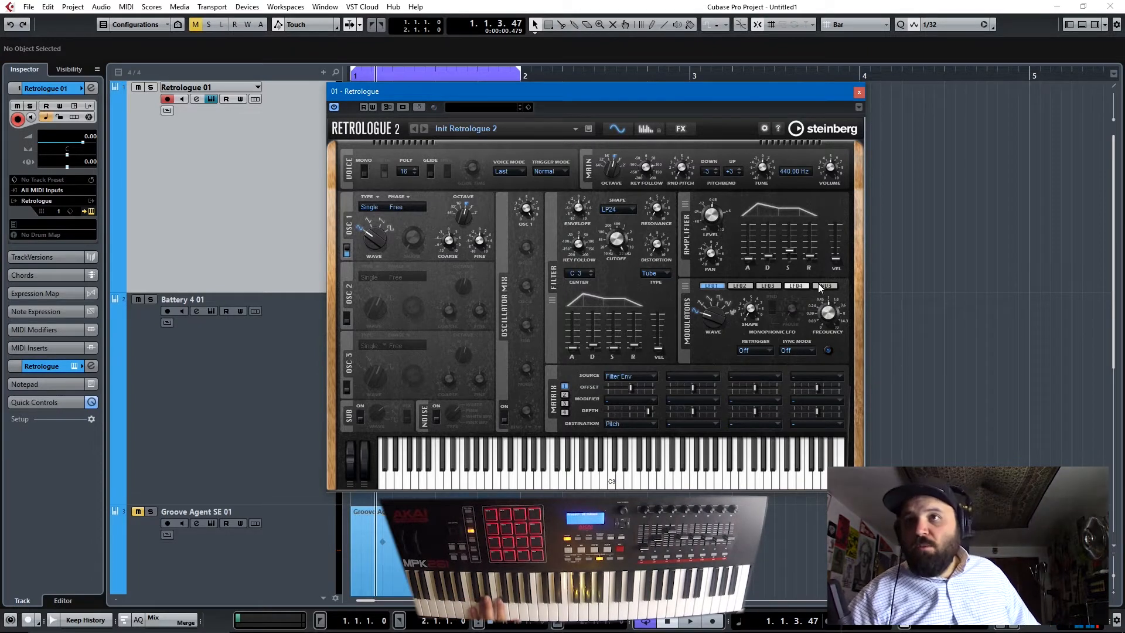
drag(720, 229, 714, 202)
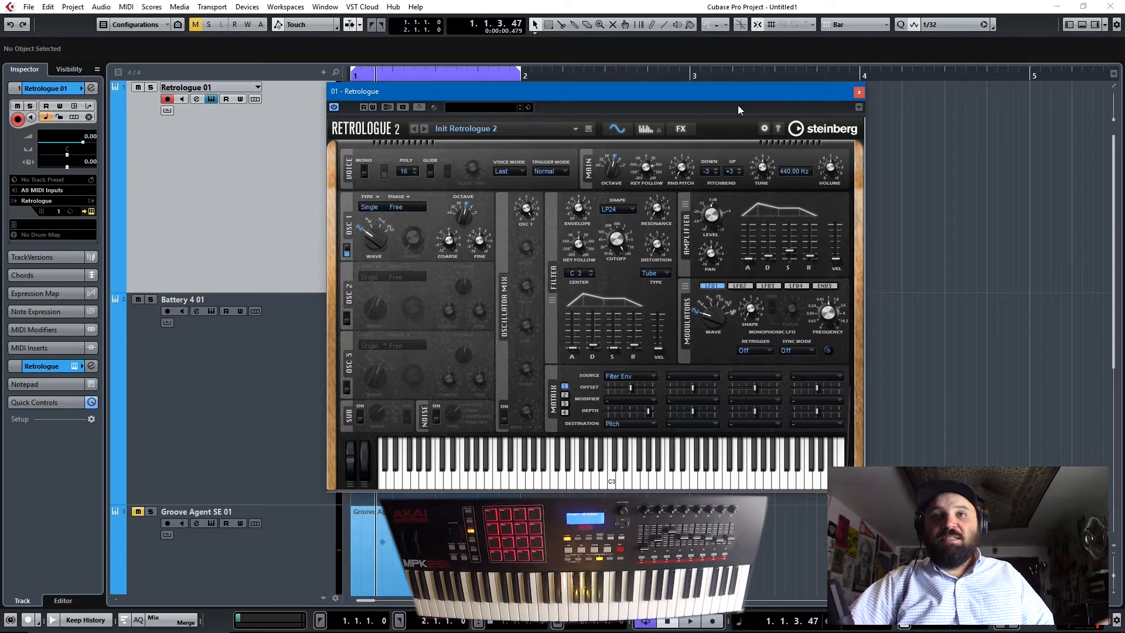
click(859, 92)
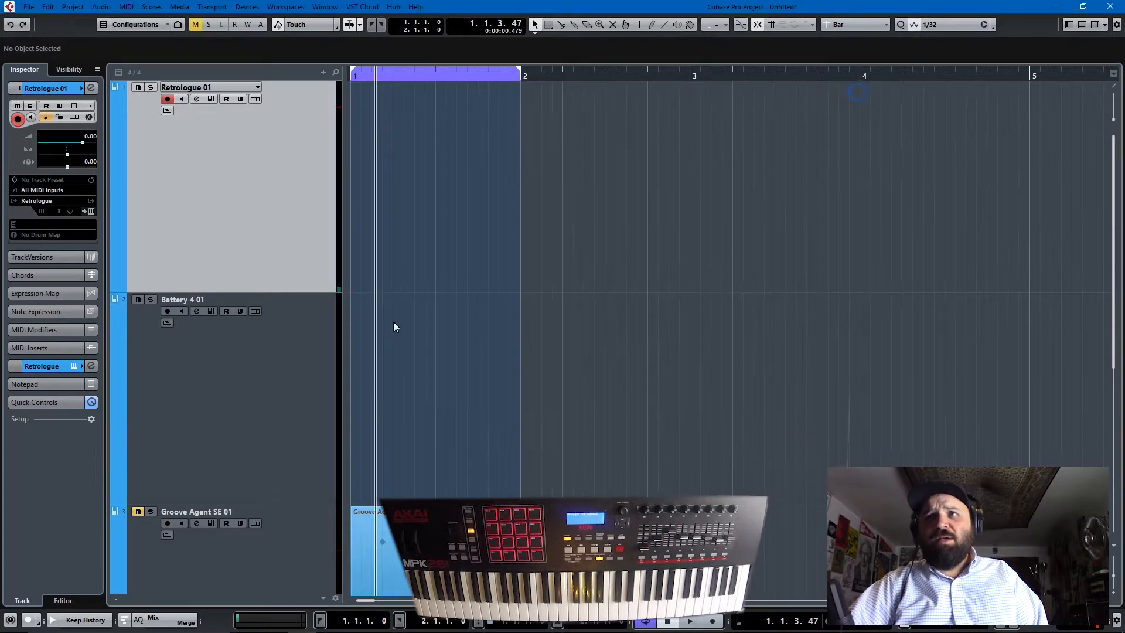
- Open the Battery 4 instrument from its track and show the factory Kick samples in the library
click(305, 381)
click(213, 312)
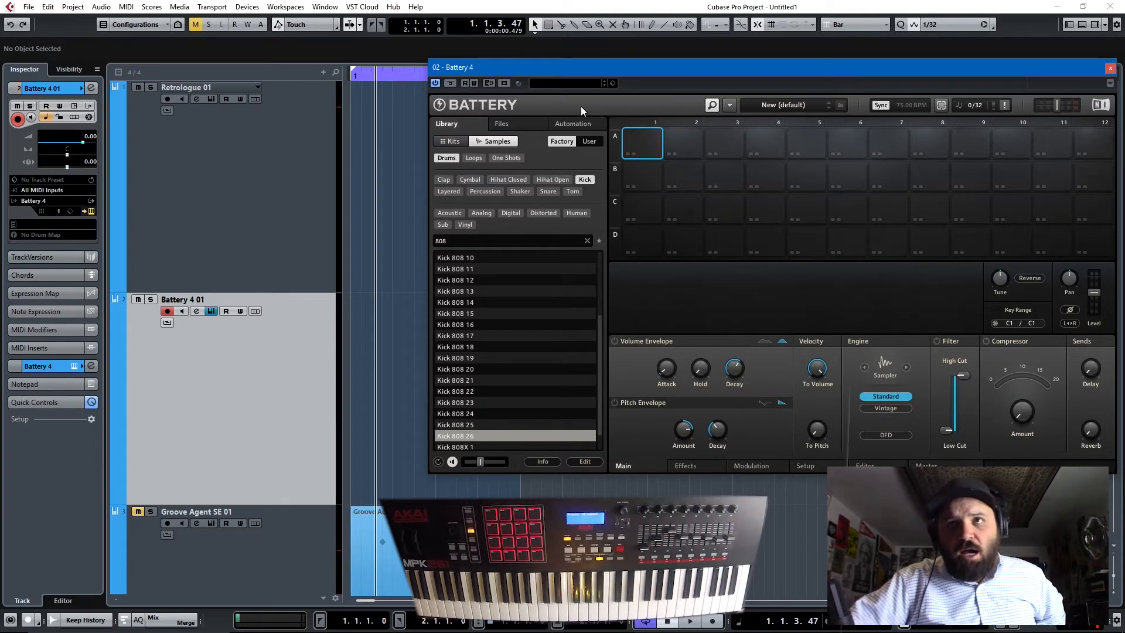
click(584, 181)
click(497, 141)
click(584, 181)
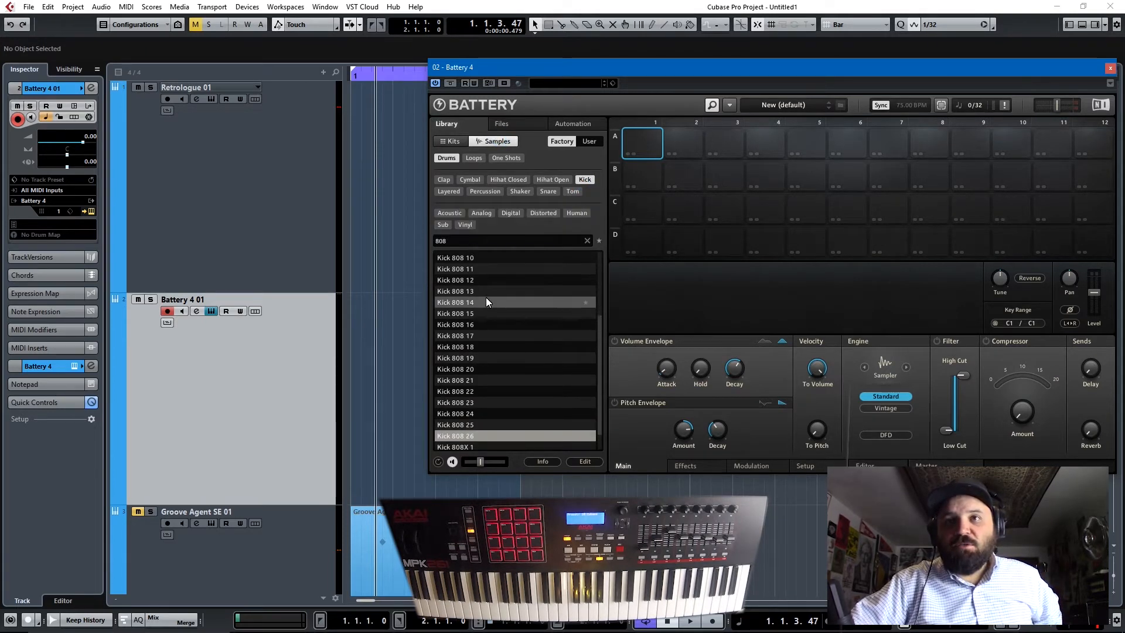
- Audition several 808 kick samples and load Kick 808 24 into cell A1
scroll(486, 297, down, 1)
scroll(454, 408, up, 4)
click(455, 269)
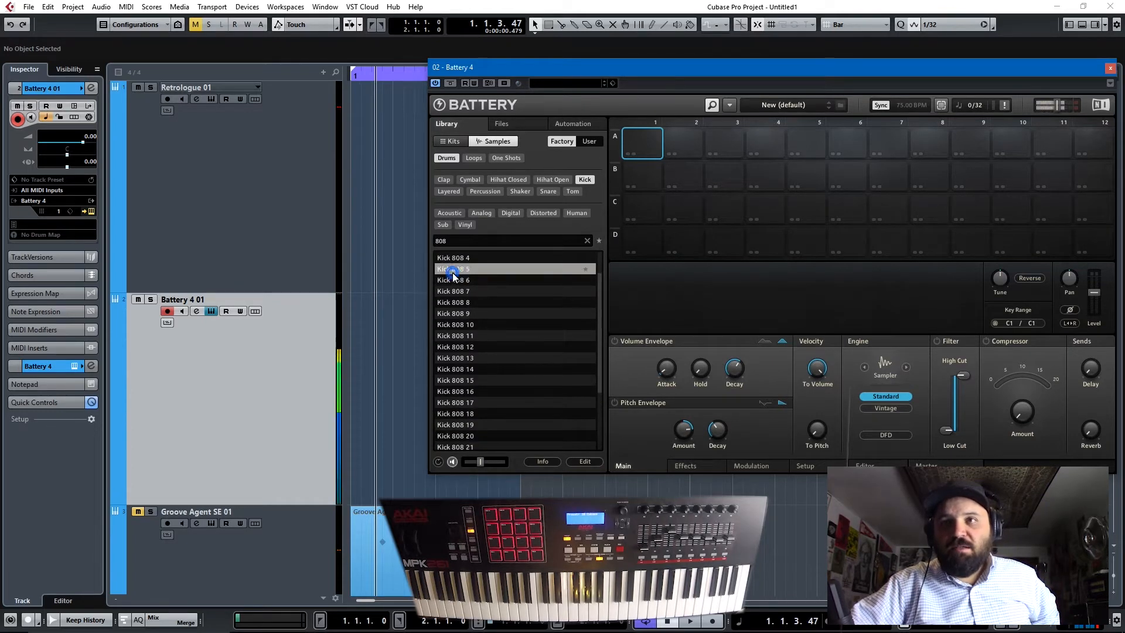
click(456, 282)
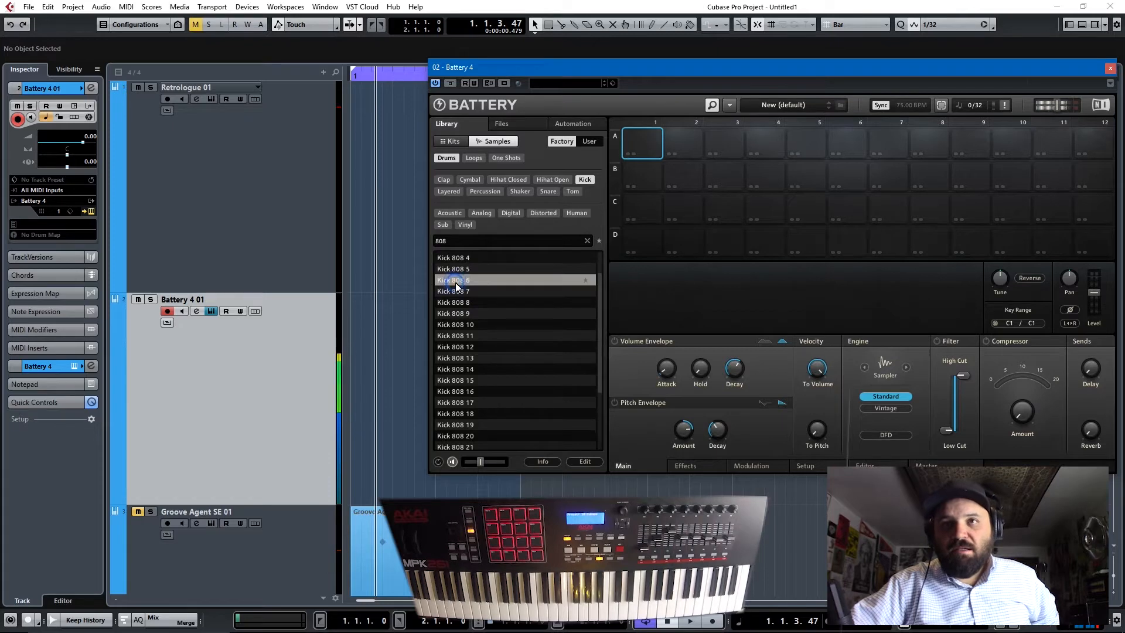
scroll(466, 322, down, 3)
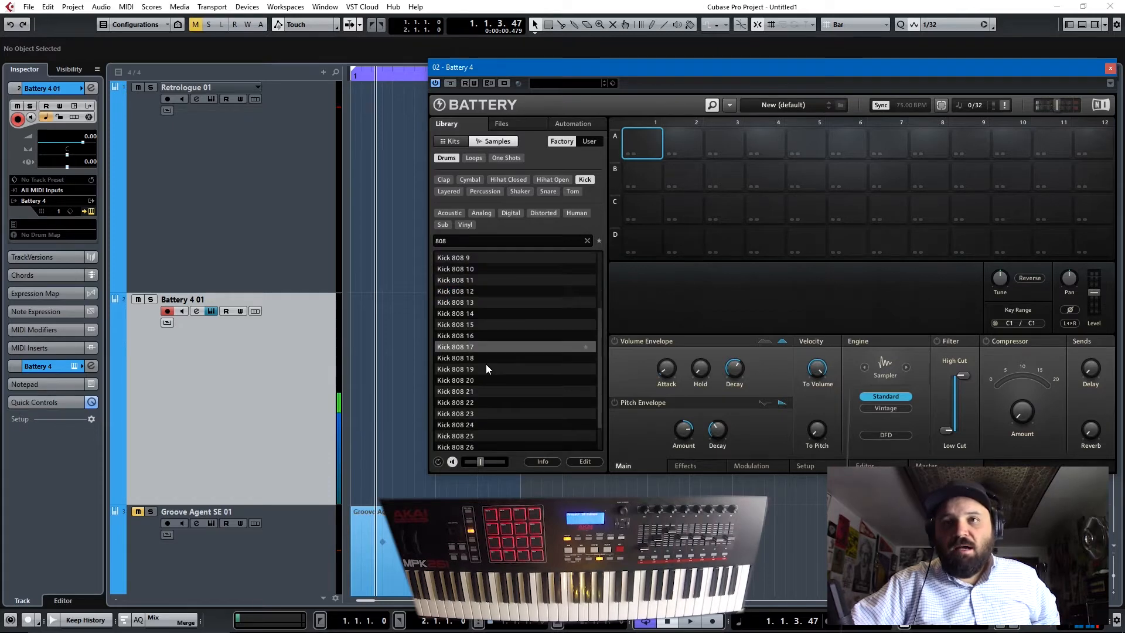
click(467, 438)
scroll(468, 437, down, 1)
click(469, 426)
click(470, 414)
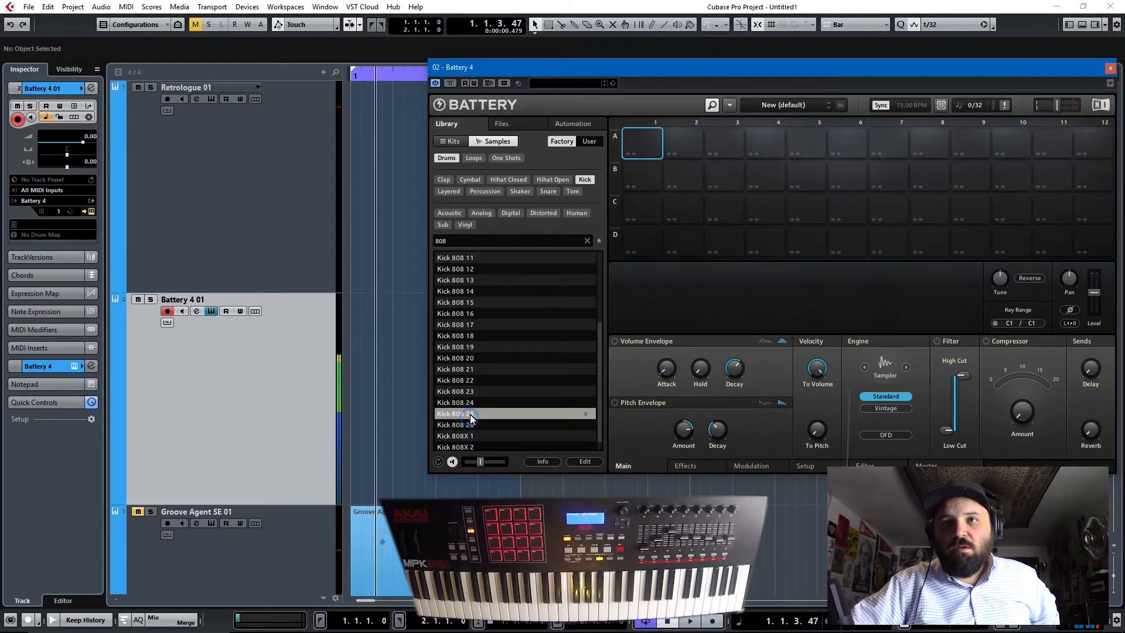
click(470, 403)
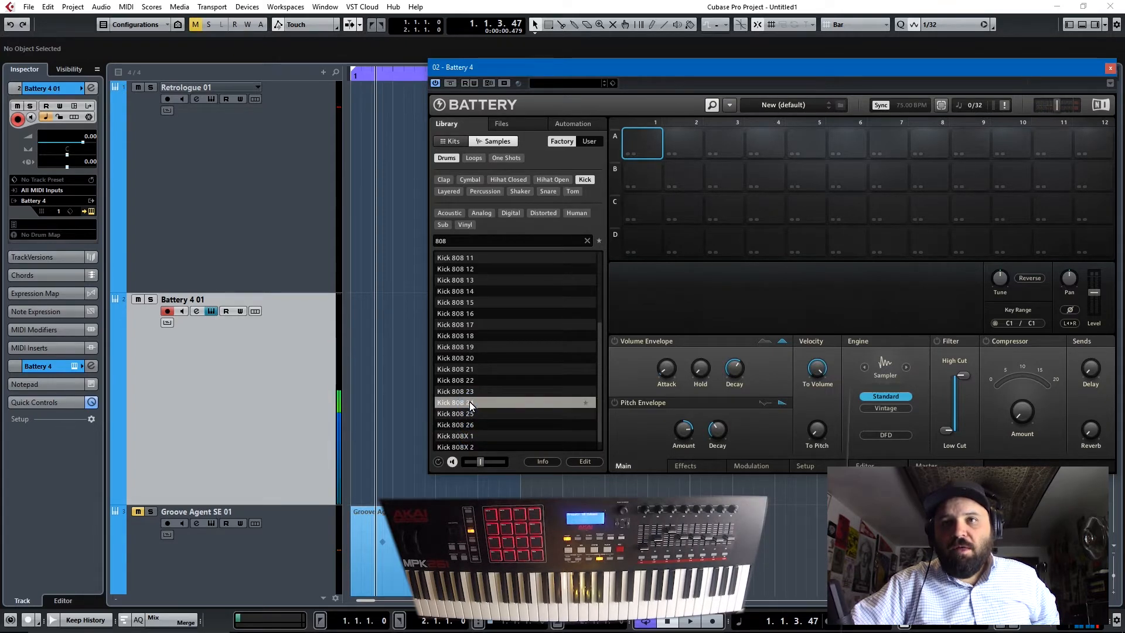
drag(467, 403, 642, 147)
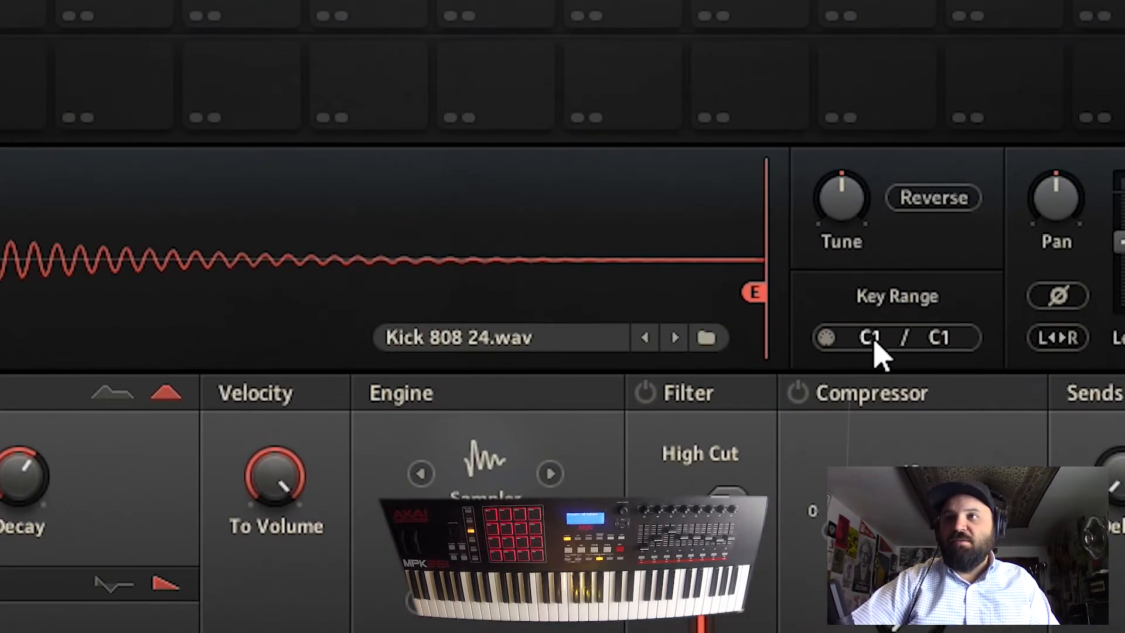
- Extend the kick cell's key range up to C3 and enable Key Track in its MIDI input settings
click(939, 343)
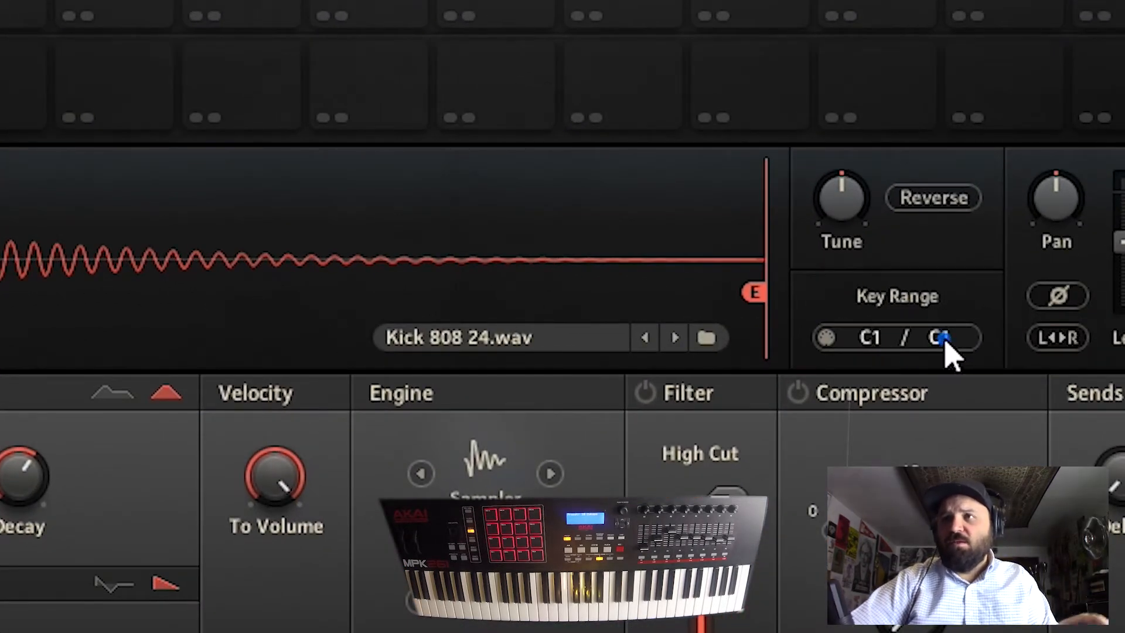
text(C3)
key(Return)
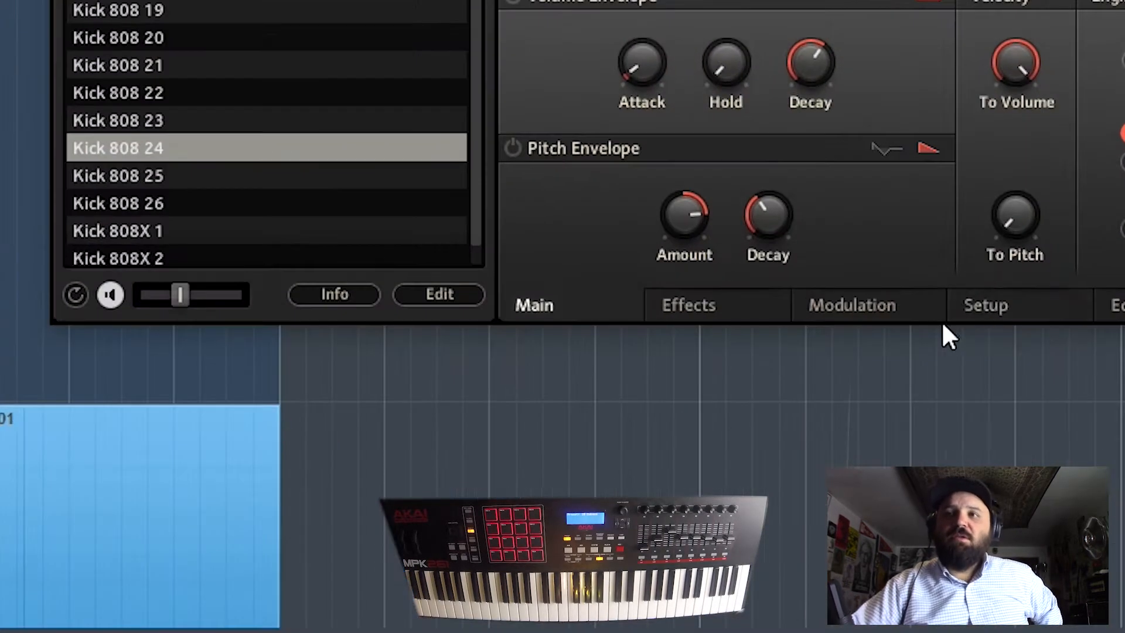
click(805, 464)
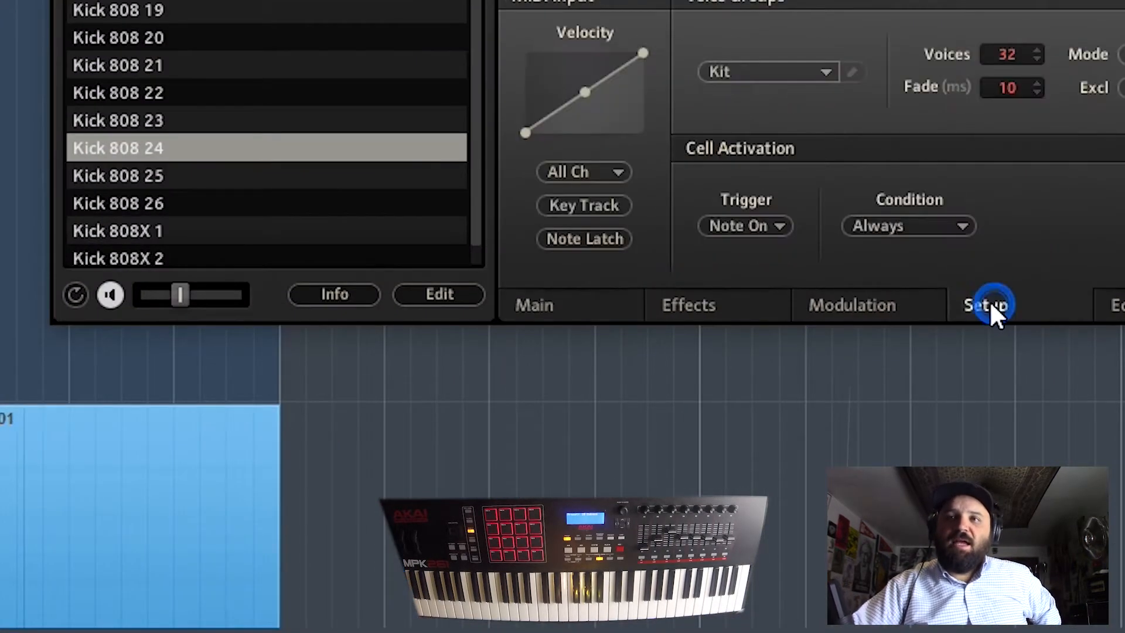
click(604, 206)
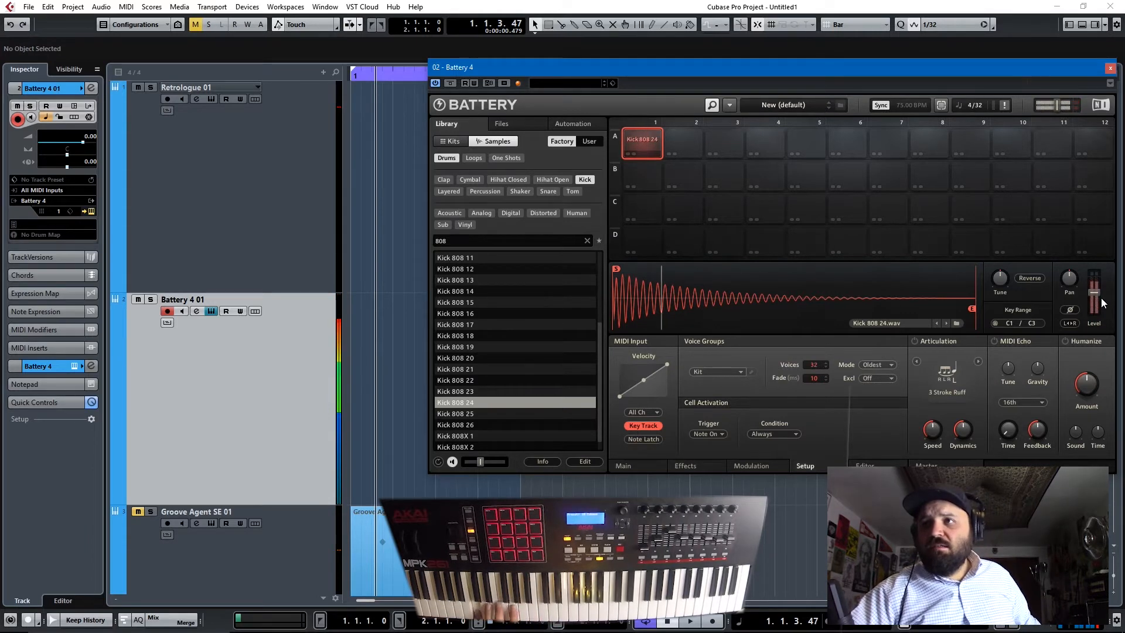
- Lower the kick cell's level and compare its sound with Retrologue by alternating between the two tracks
drag(1093, 290, 1094, 296)
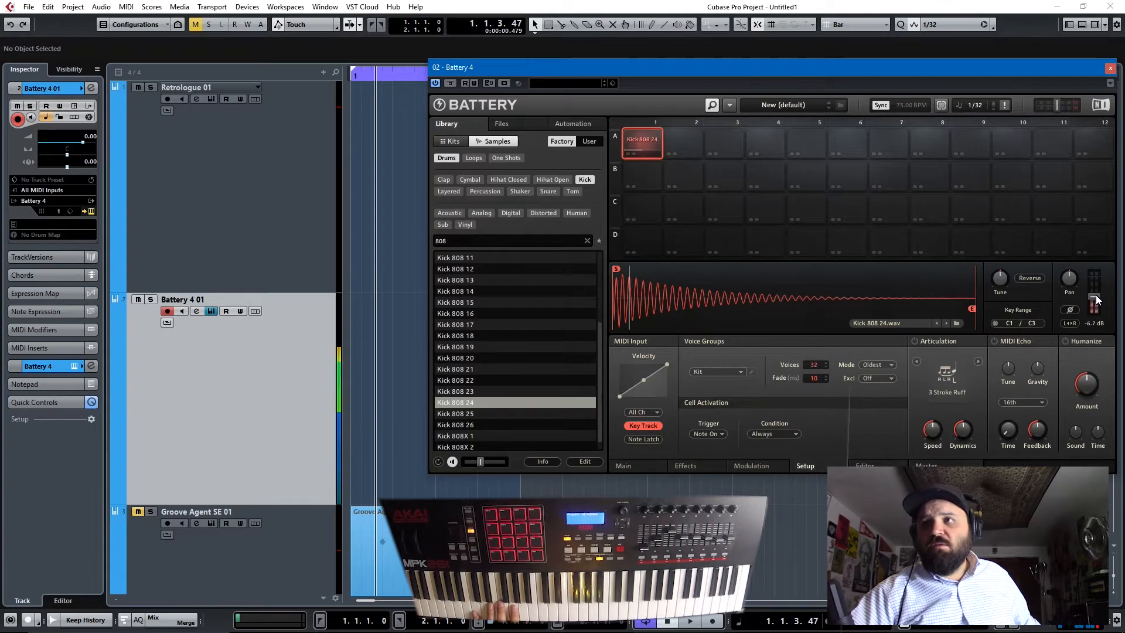
drag(1093, 294, 1095, 292)
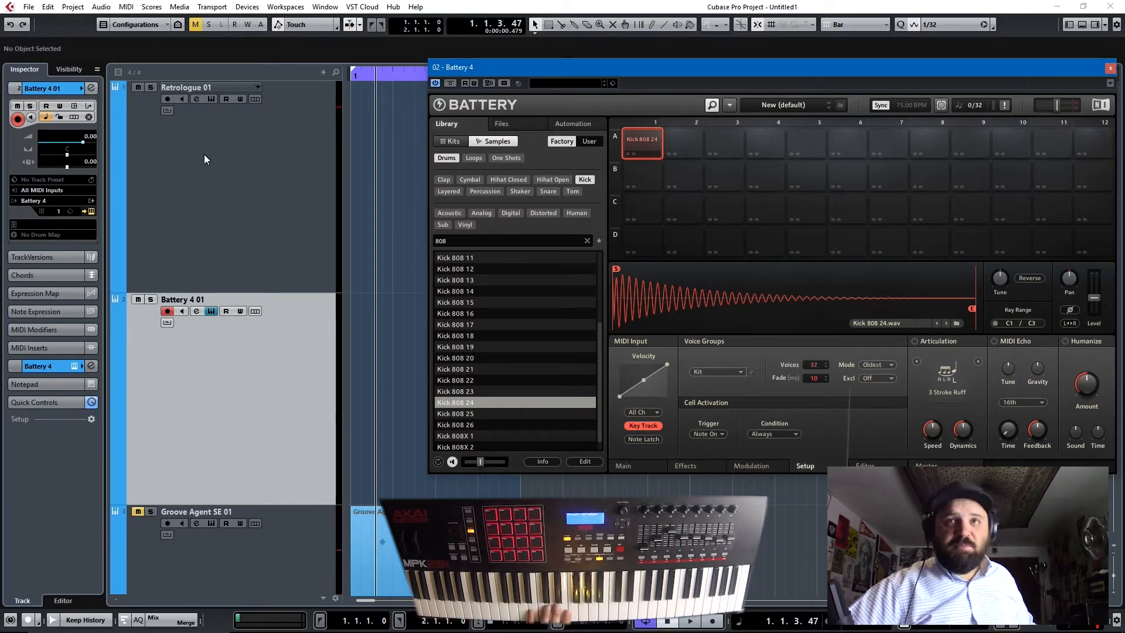
click(216, 166)
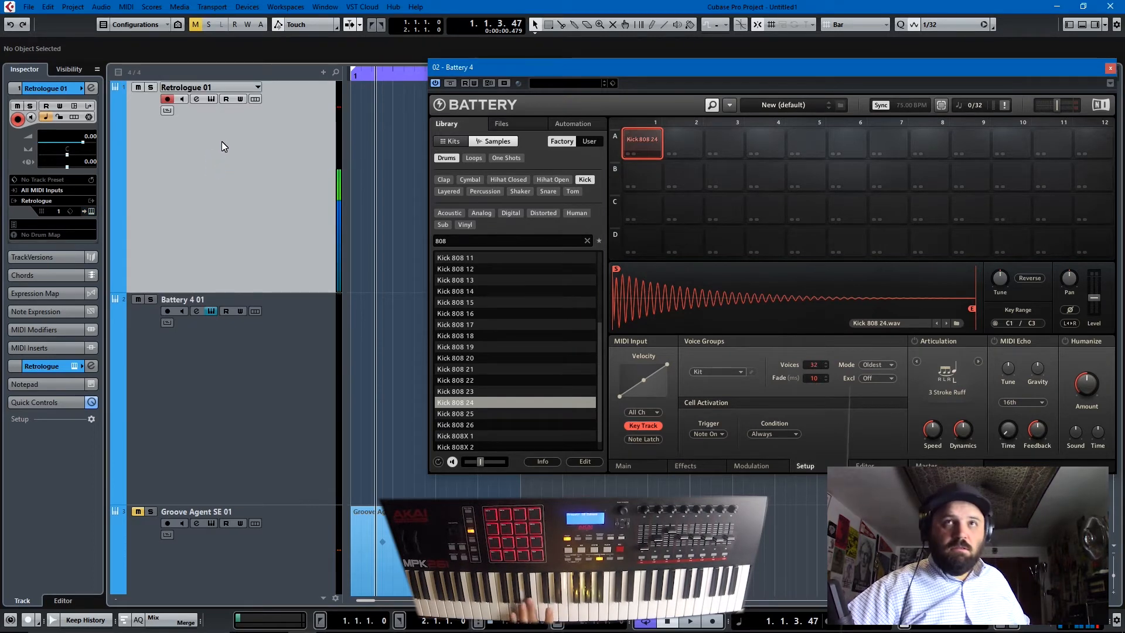
click(270, 404)
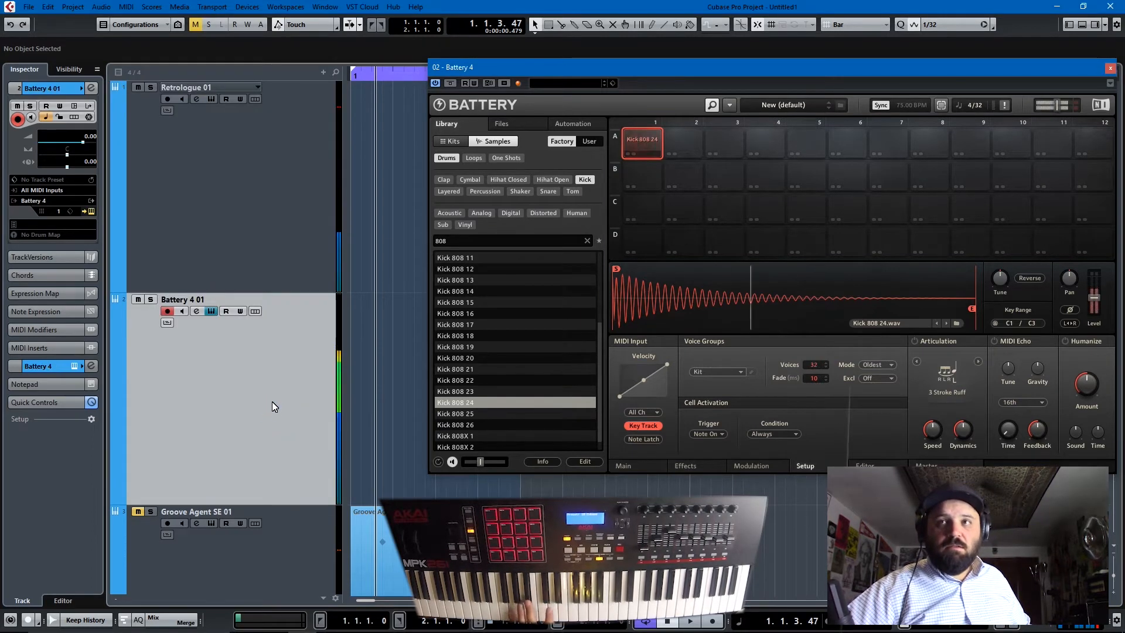
click(223, 252)
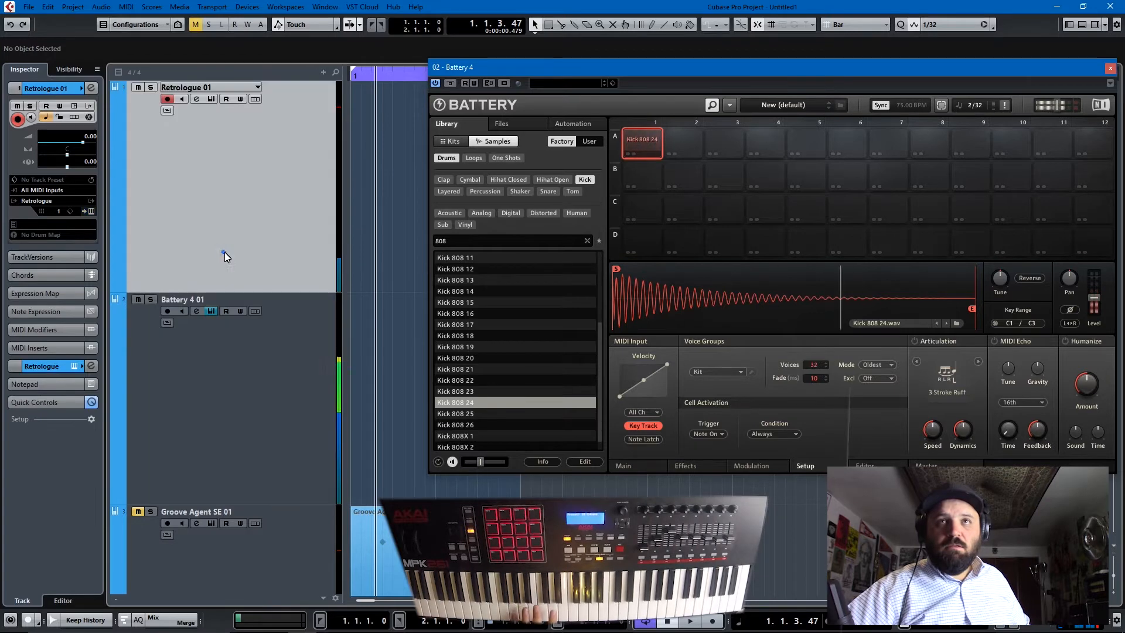
- Adjust Retrologue's amplifier level and main volume, leaving both instrument windows closed
click(207, 97)
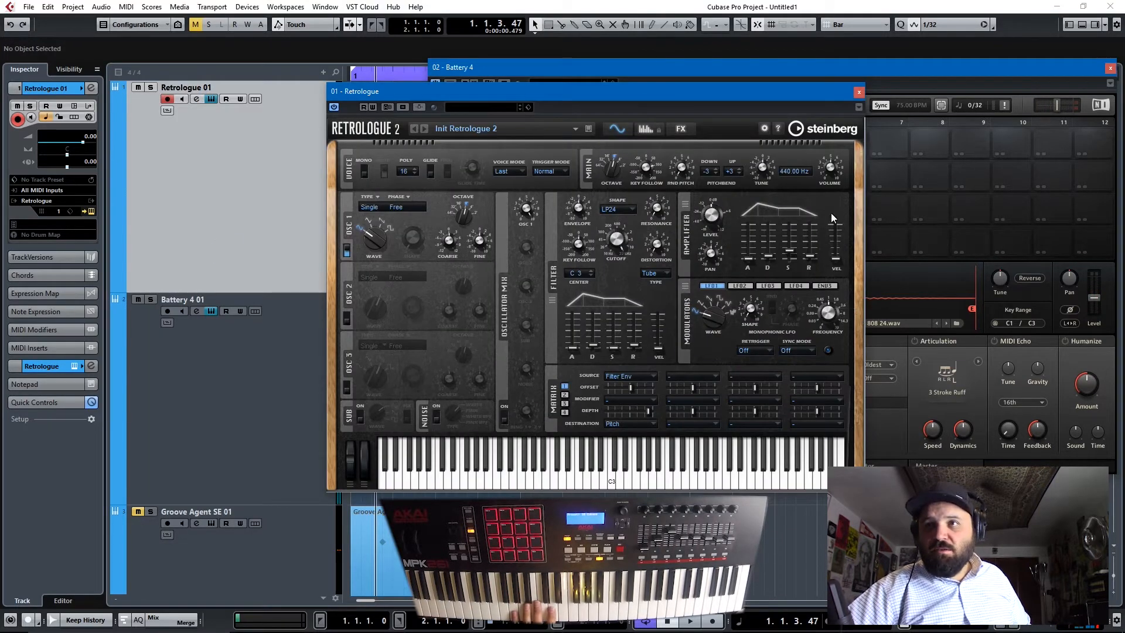
drag(716, 195, 718, 193)
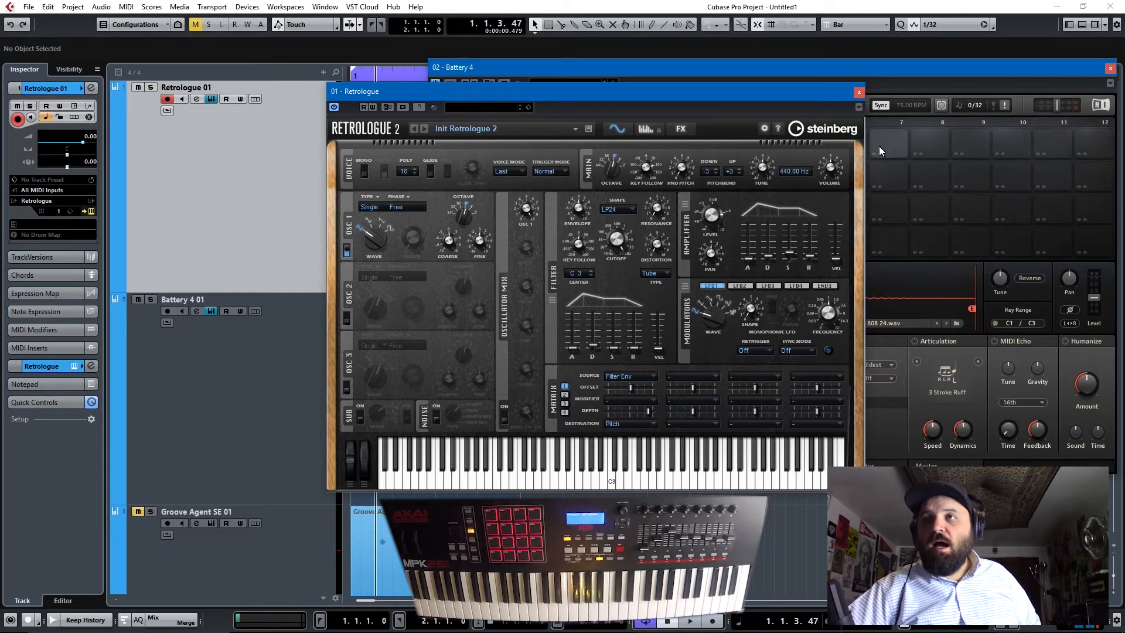
drag(838, 169, 840, 161)
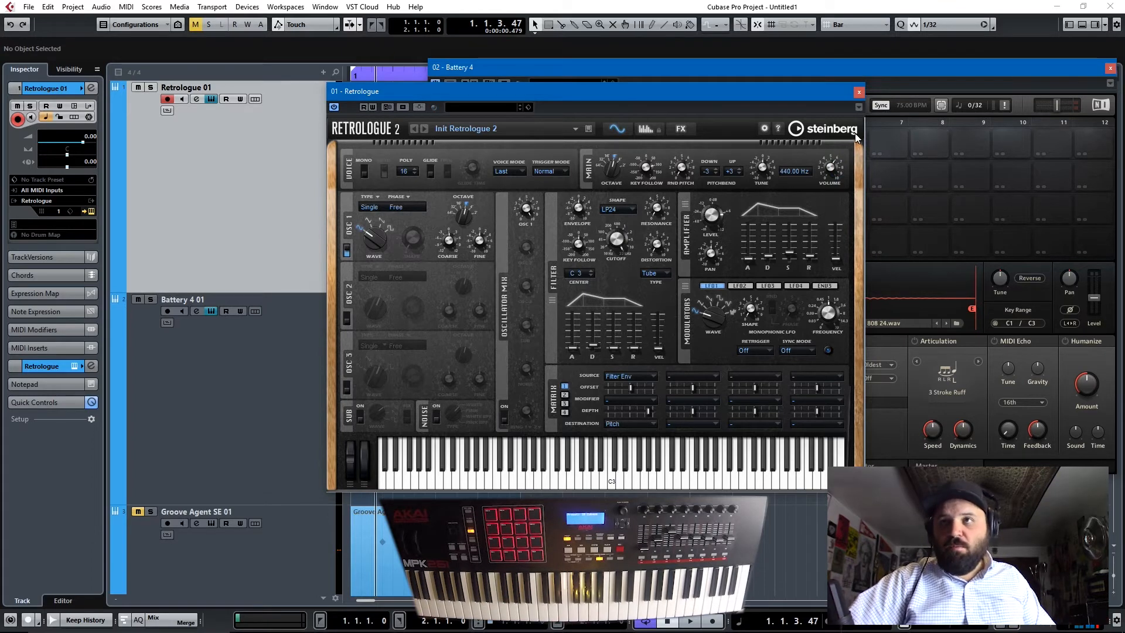
click(859, 92)
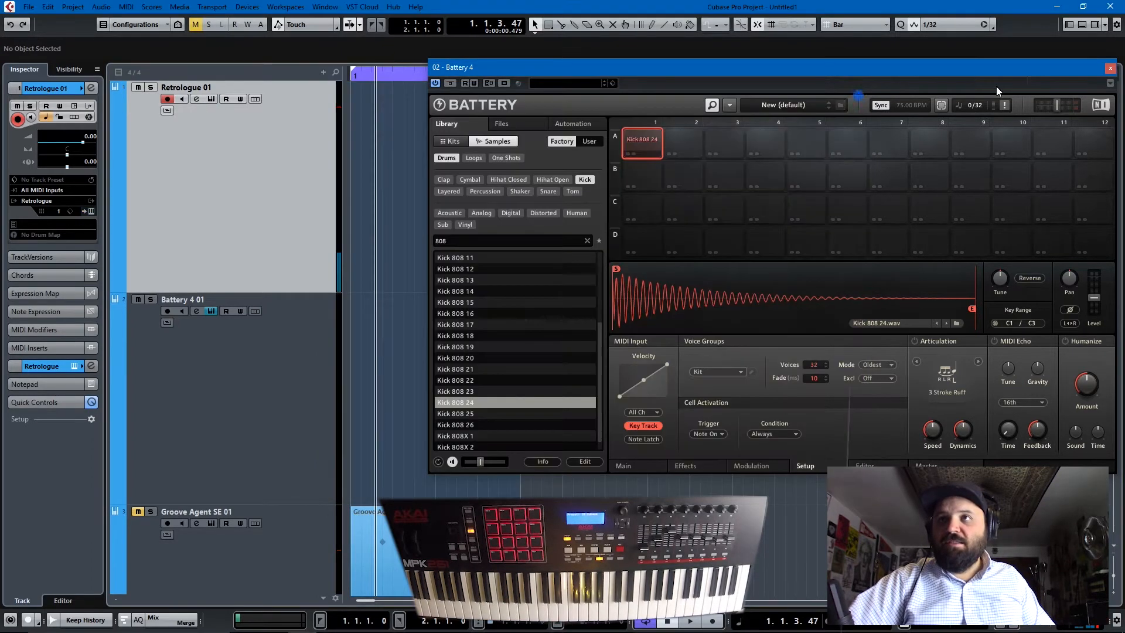
click(1109, 68)
- Record a one-bar bass line on the Retrologue 01 track using the notes G0, A#0, D1, G1, F1, D#1 and D1
key(space)
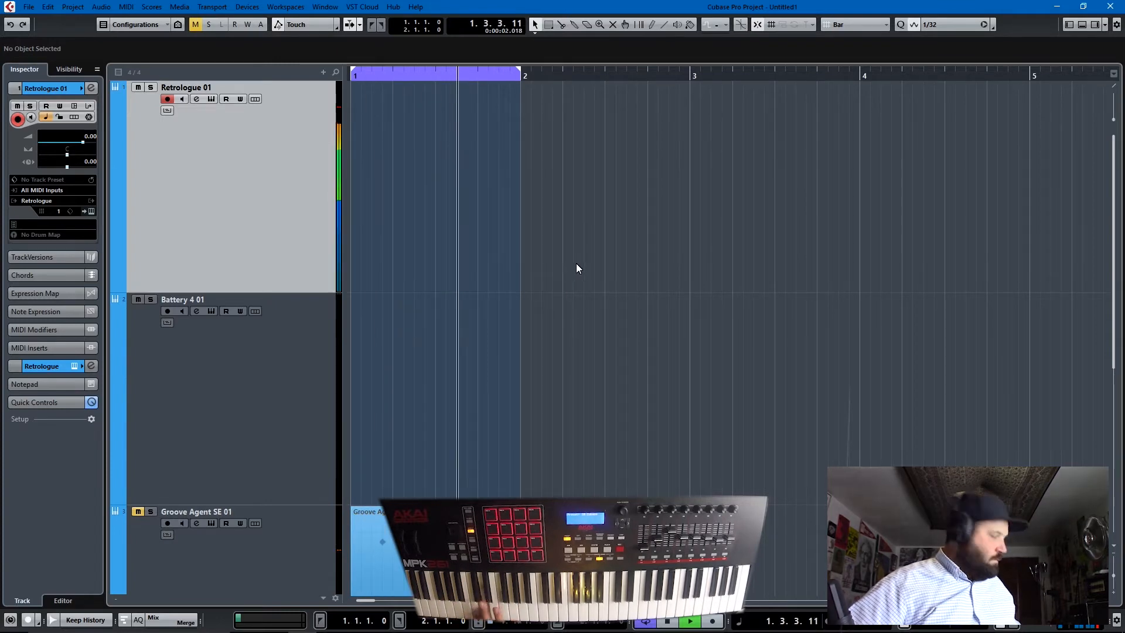
key(KP_Multiply)
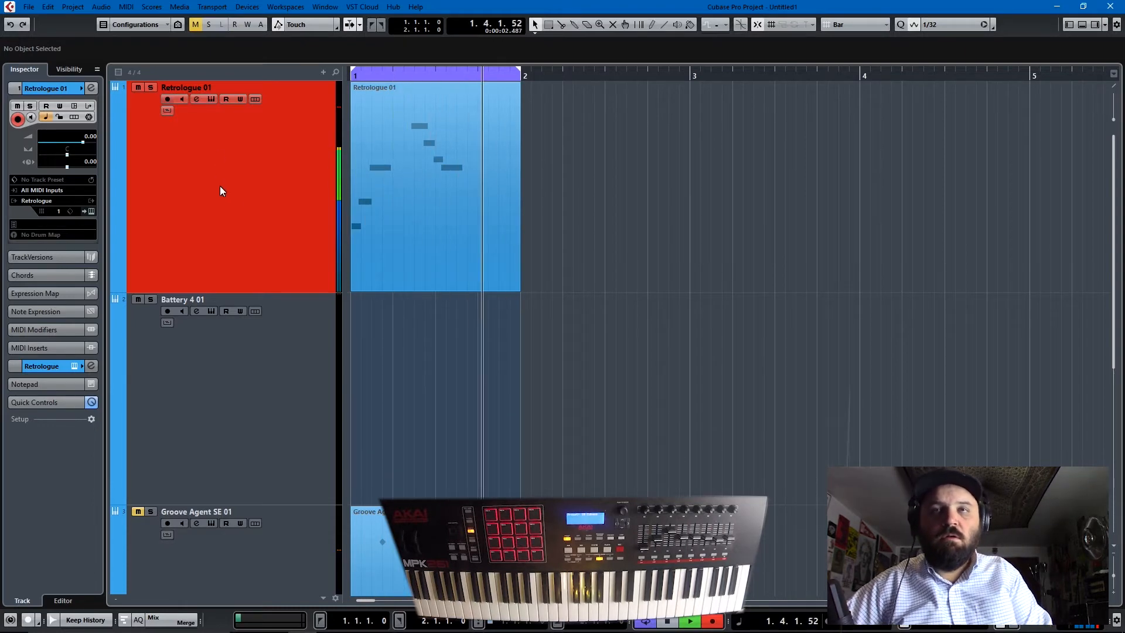
key(space)
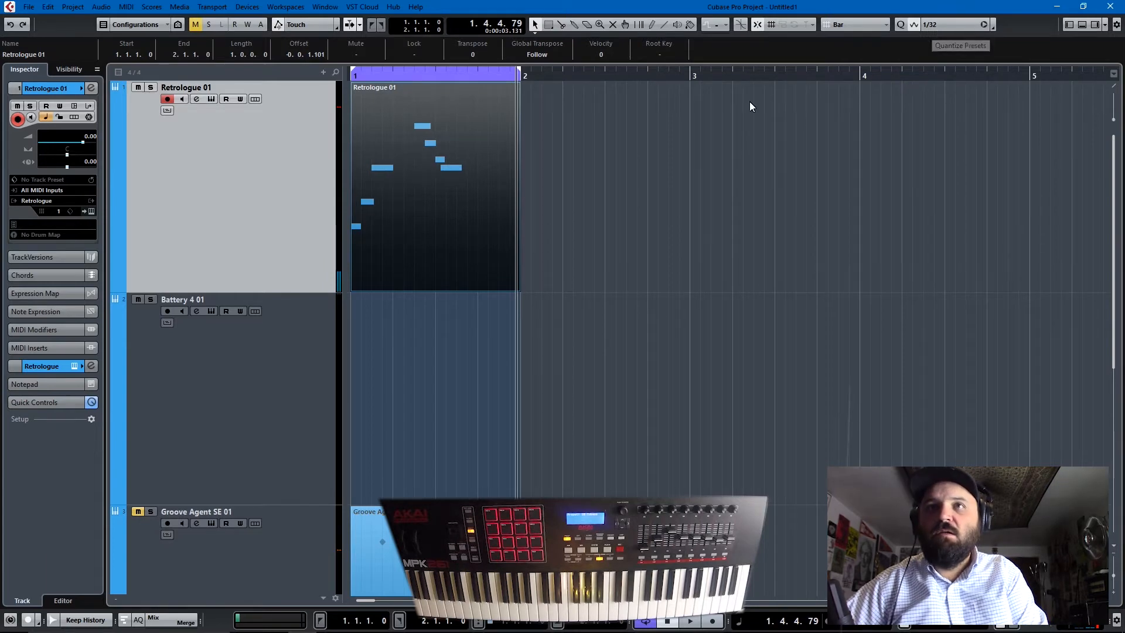
- Play back the recorded Retrologue 01 part and open it in the Key Editor
key(space)
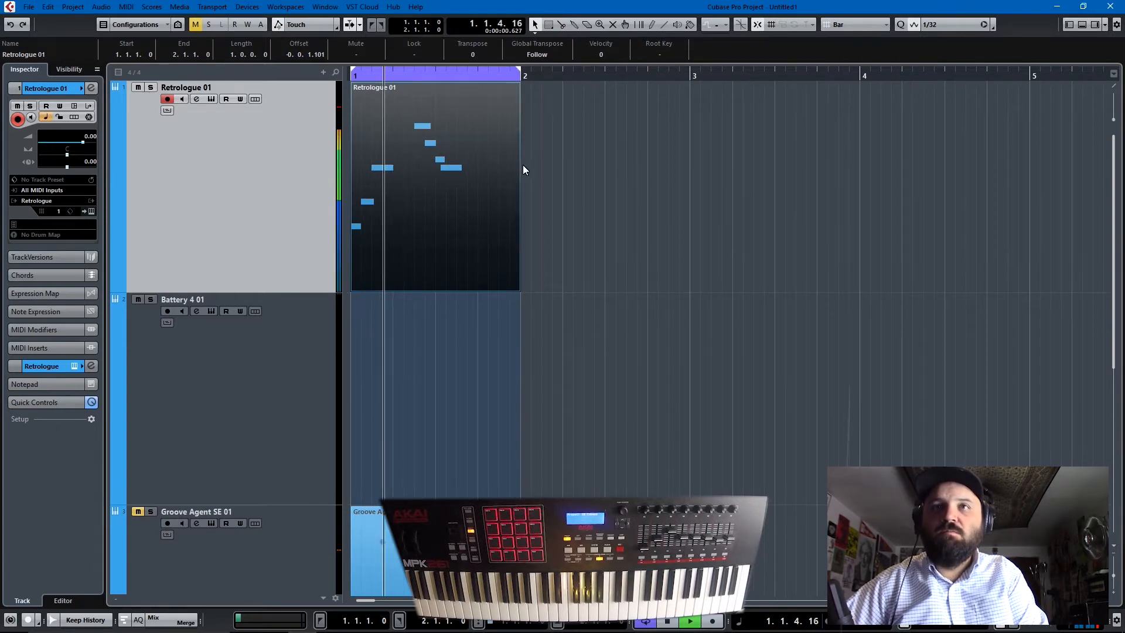
key(space)
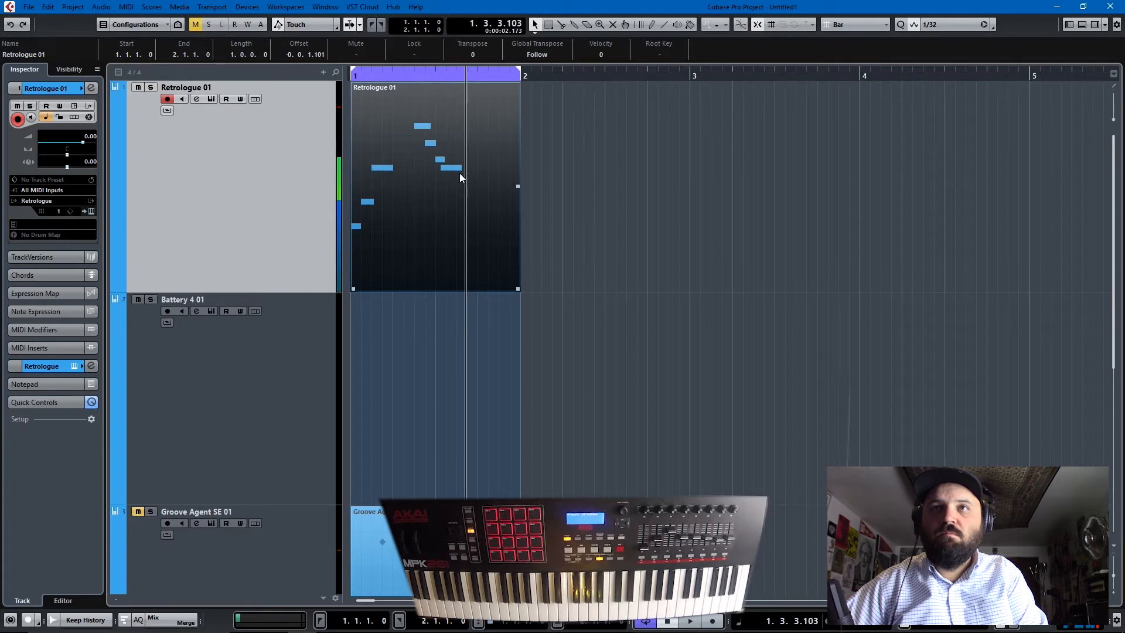
click(455, 168)
double_click(454, 169)
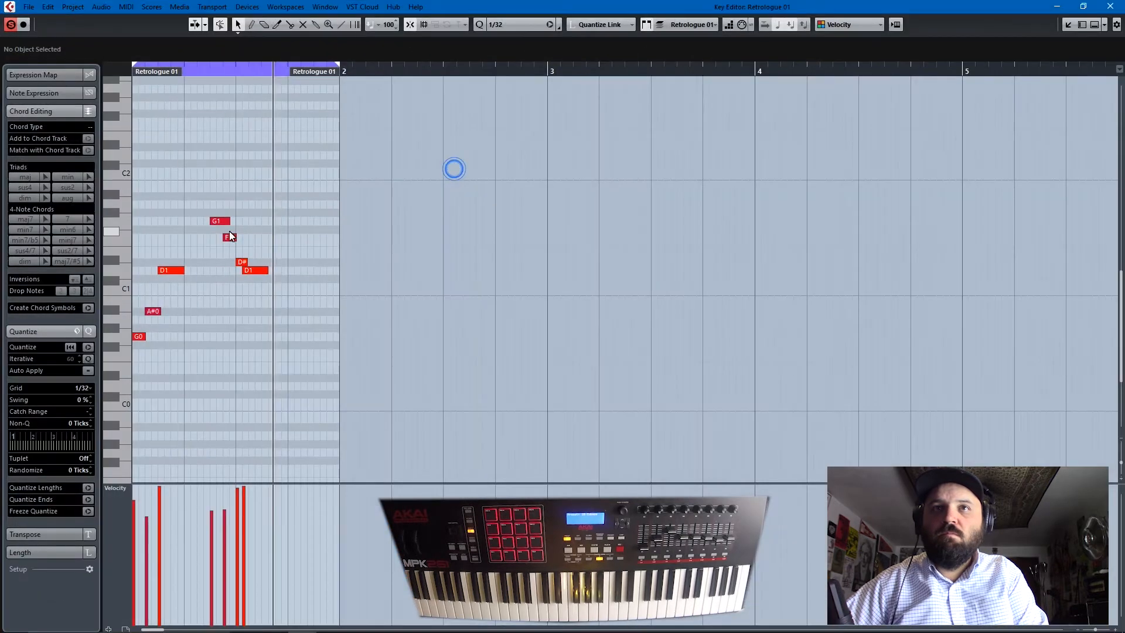
- Shift the last D1 note of the bass line one 1/32 grid step later and close the Key Editor
click(256, 270)
key(ctrl+Right)
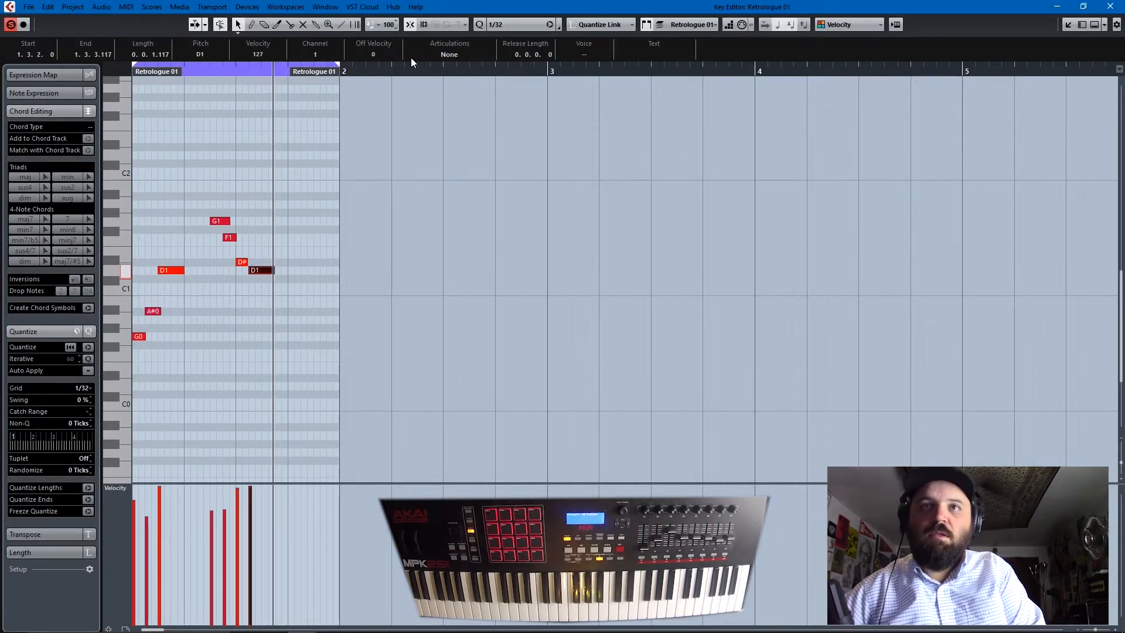
scroll(920, 231, down, 2)
click(1110, 7)
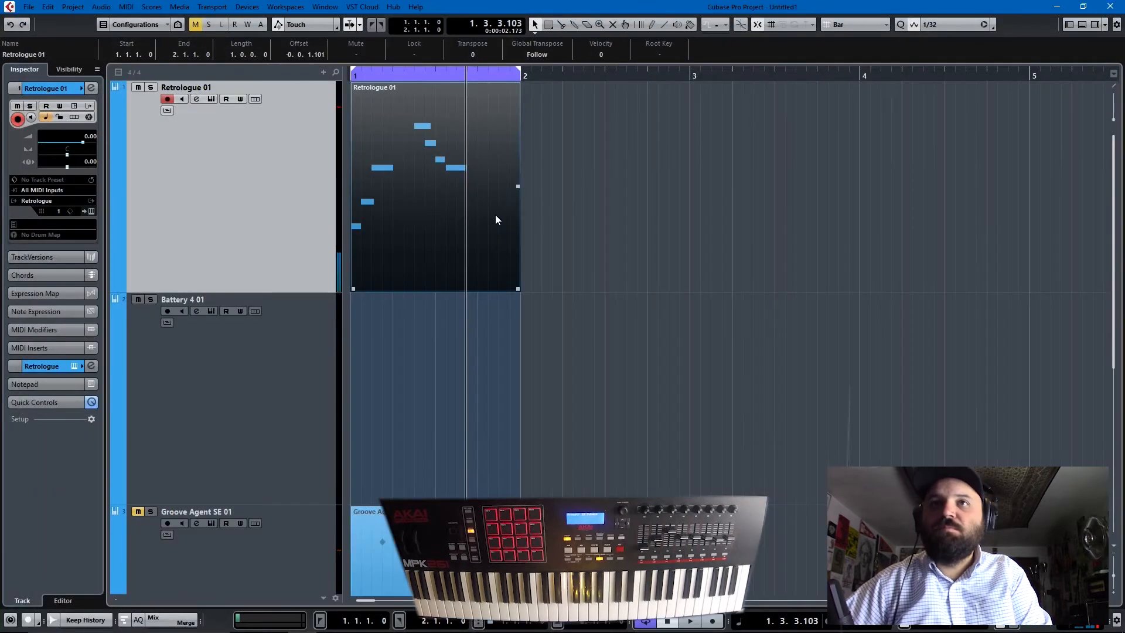
- Copy the Retrologue 01 part onto the Battery 4 01 track, keeping it on both tracks, and mute Battery 4 01
drag(427, 216, 430, 317)
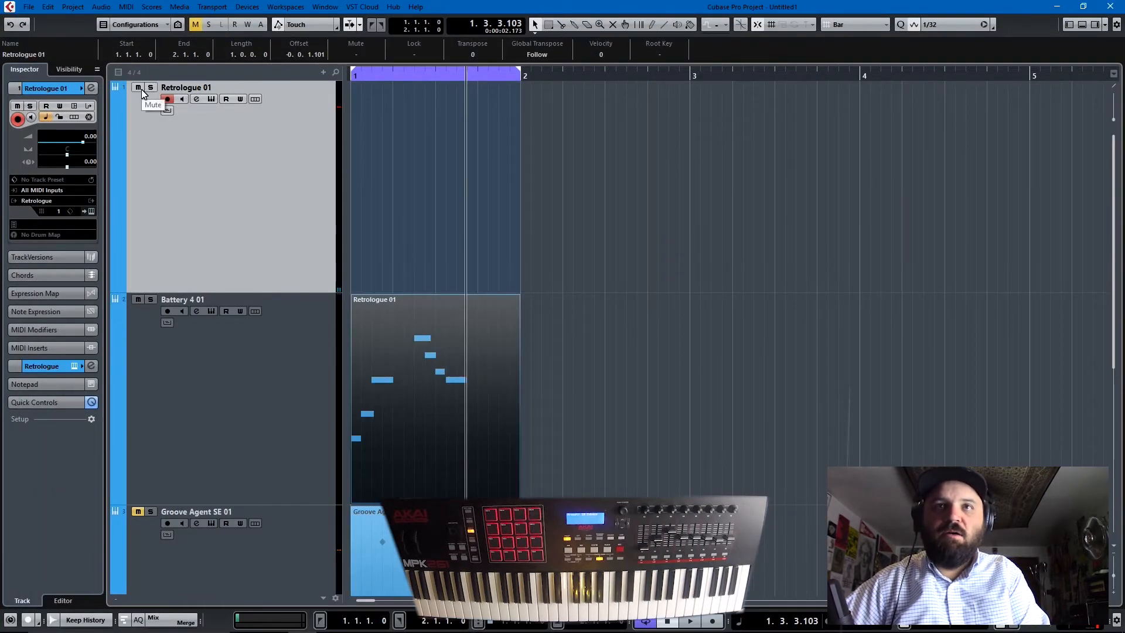
drag(397, 335, 427, 219)
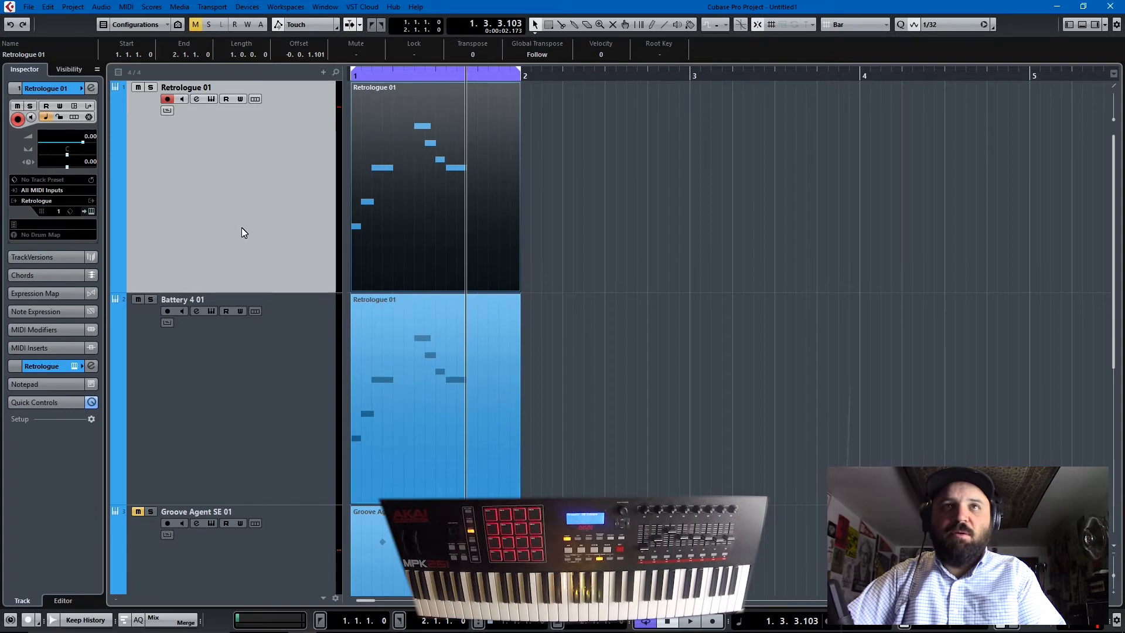
click(138, 300)
- Start playback and unmute the Groove Agent SE 01 and Absynth 5 Stereo 01 tracks, leaving the Absynth track selected
key(space)
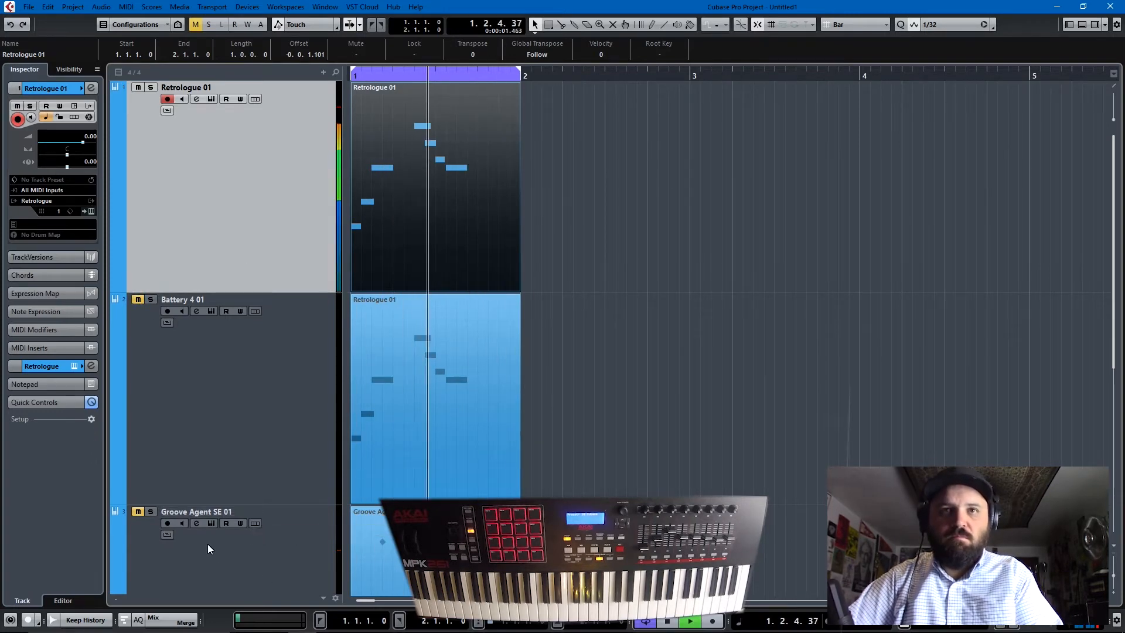
click(138, 512)
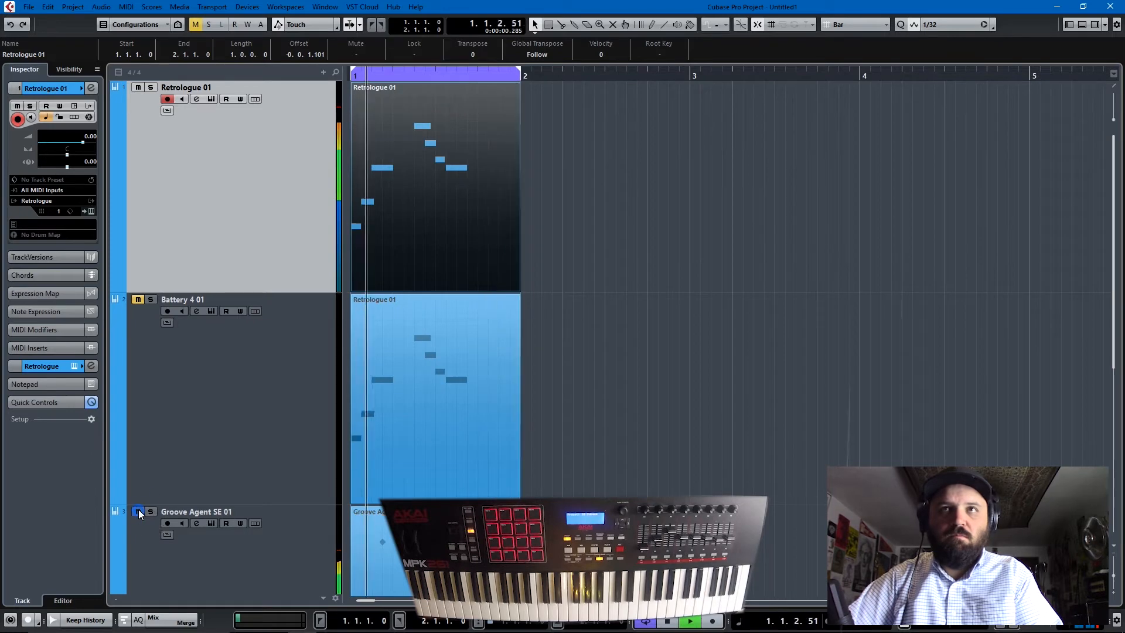
scroll(163, 466, down, 5)
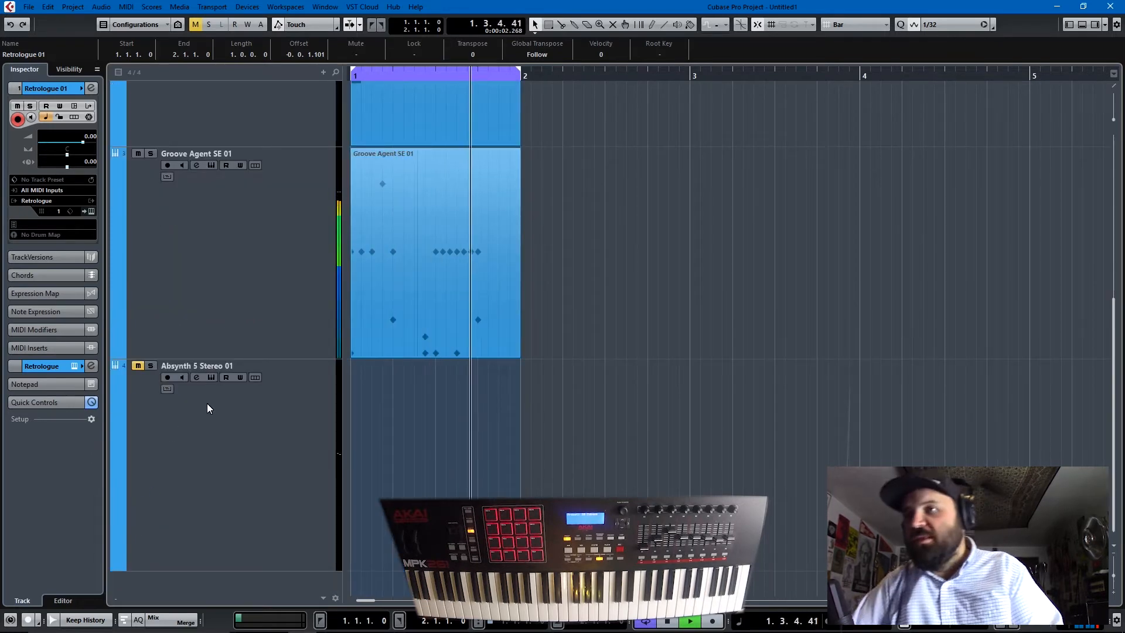
click(210, 487)
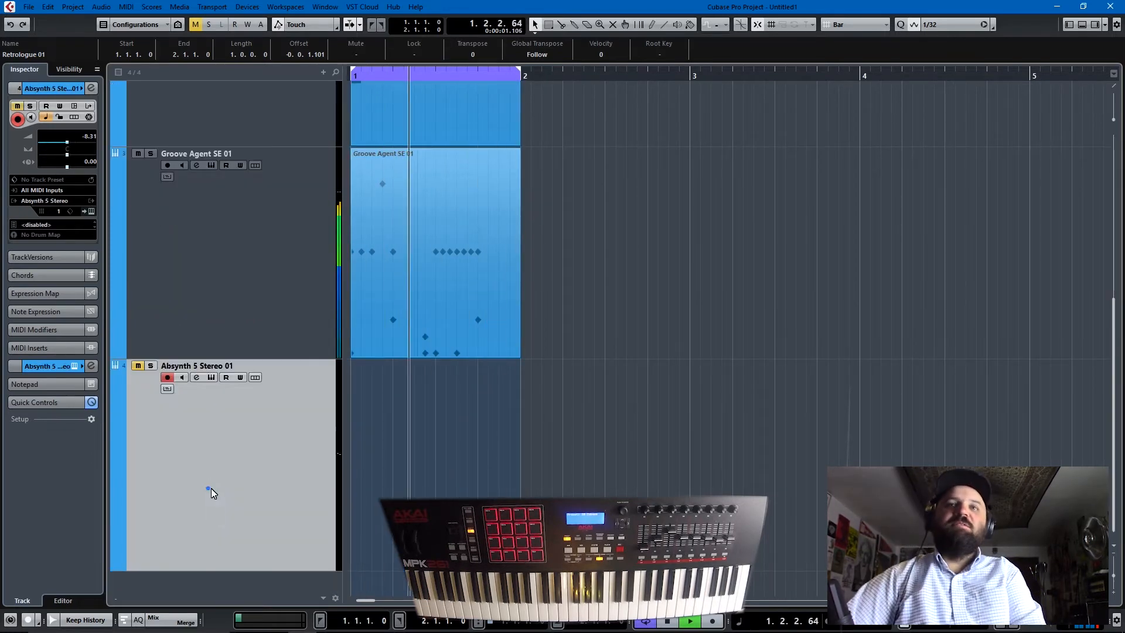
click(137, 365)
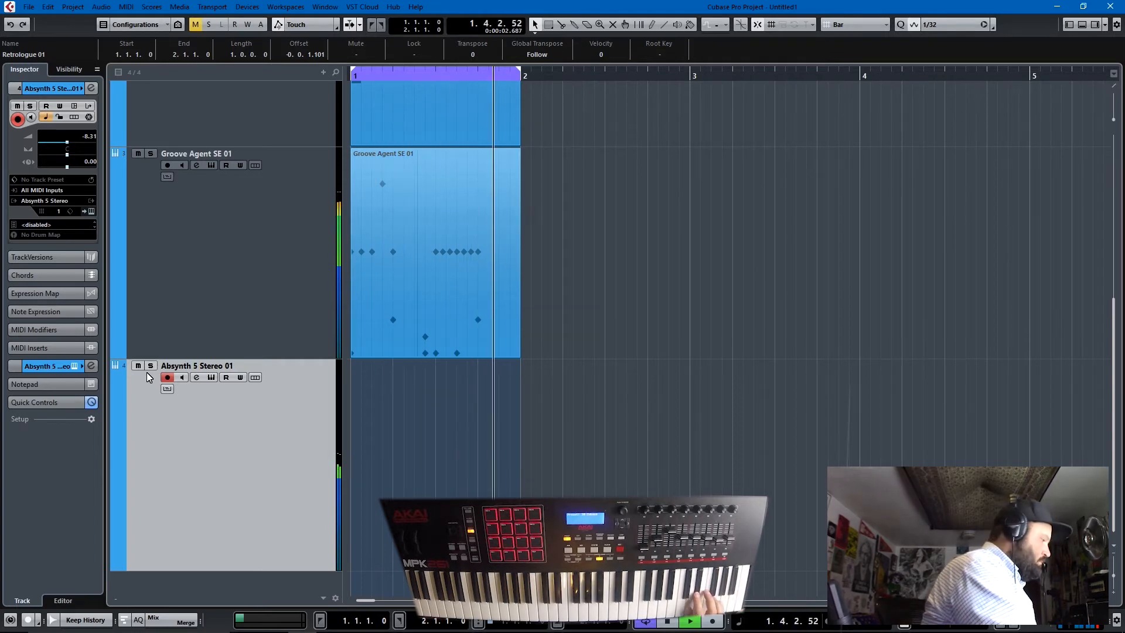
- Record a one-bar MIDI part on the Absynth 5 Stereo 01 track and play it back with the beat
key(KP_Multiply)
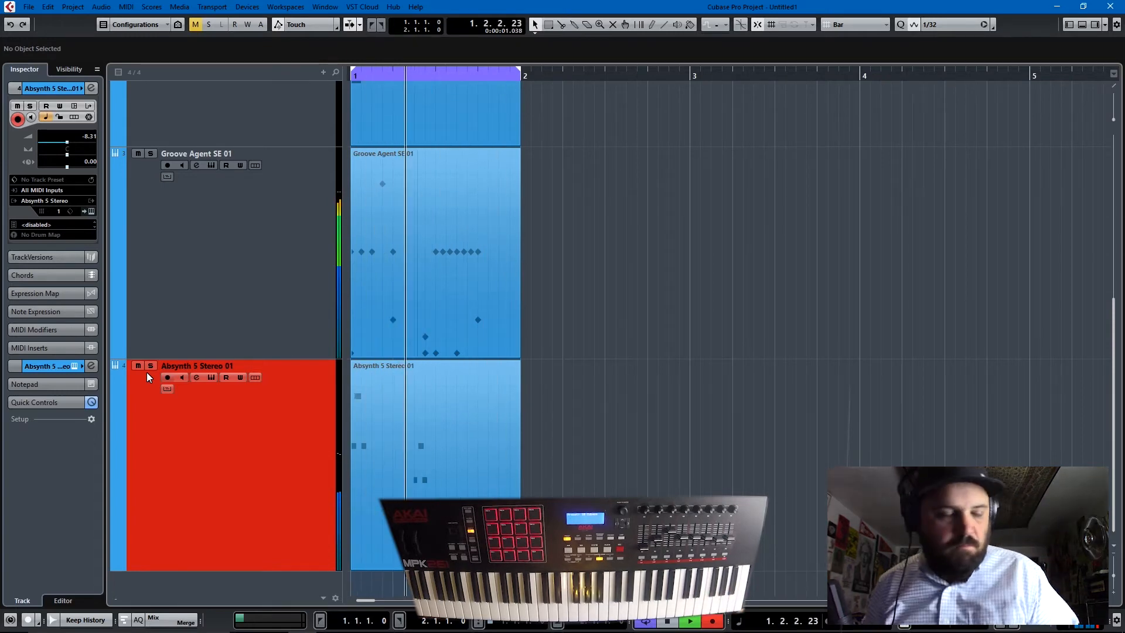
key(space)
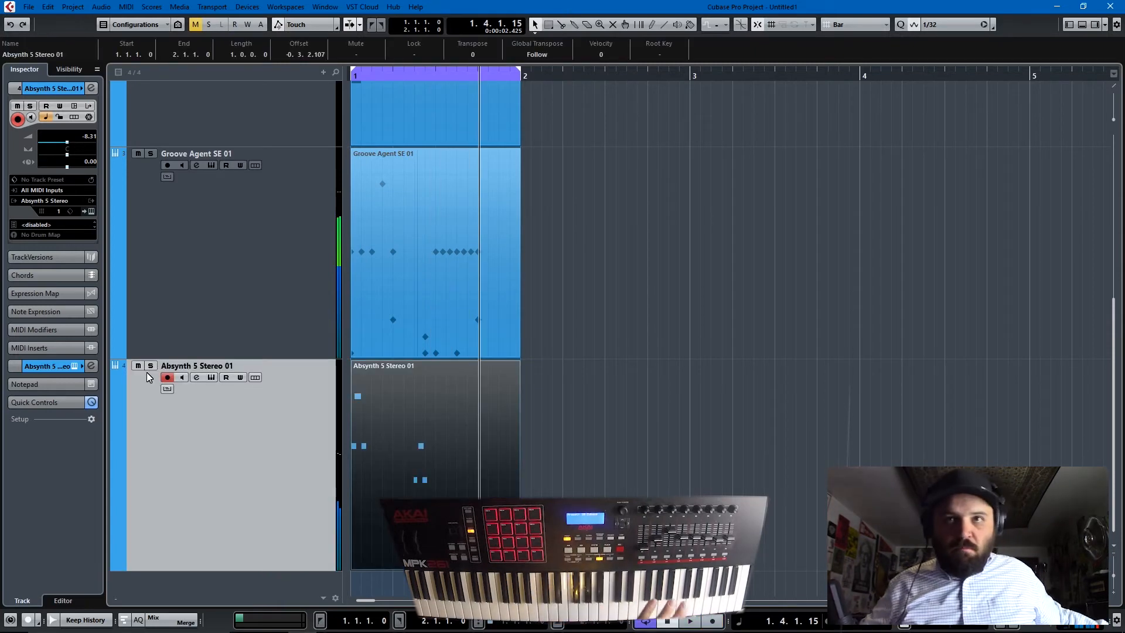
key(space)
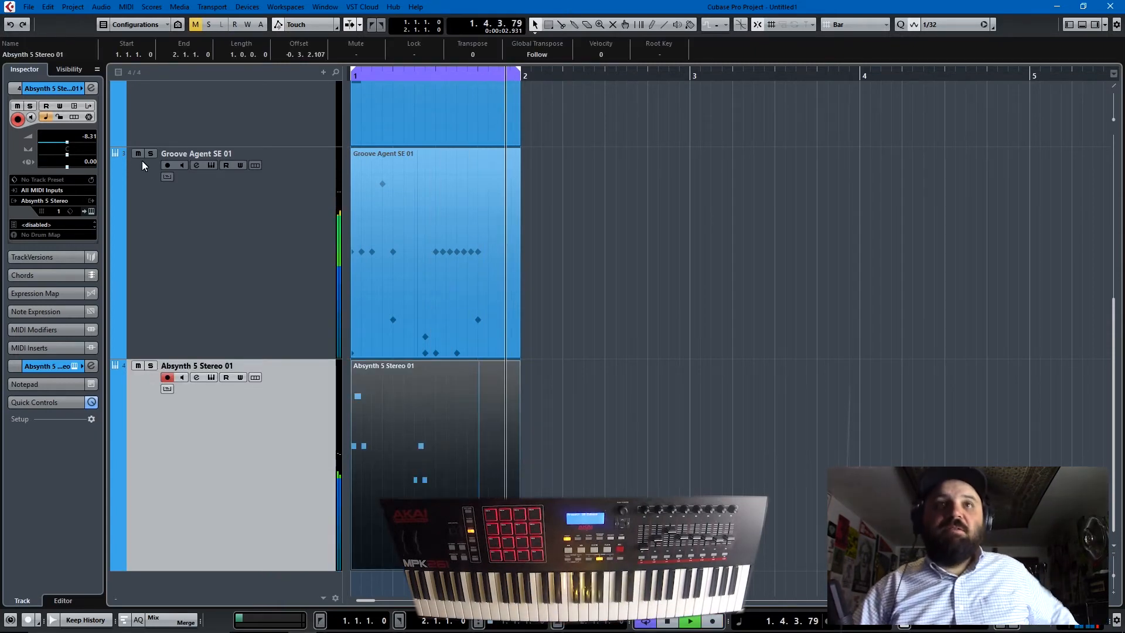
- Set the Absynth 5 Stereo 01 track volume to -15.0 while listening to the mix, ending with playback stopped
drag(67, 142, 59, 146)
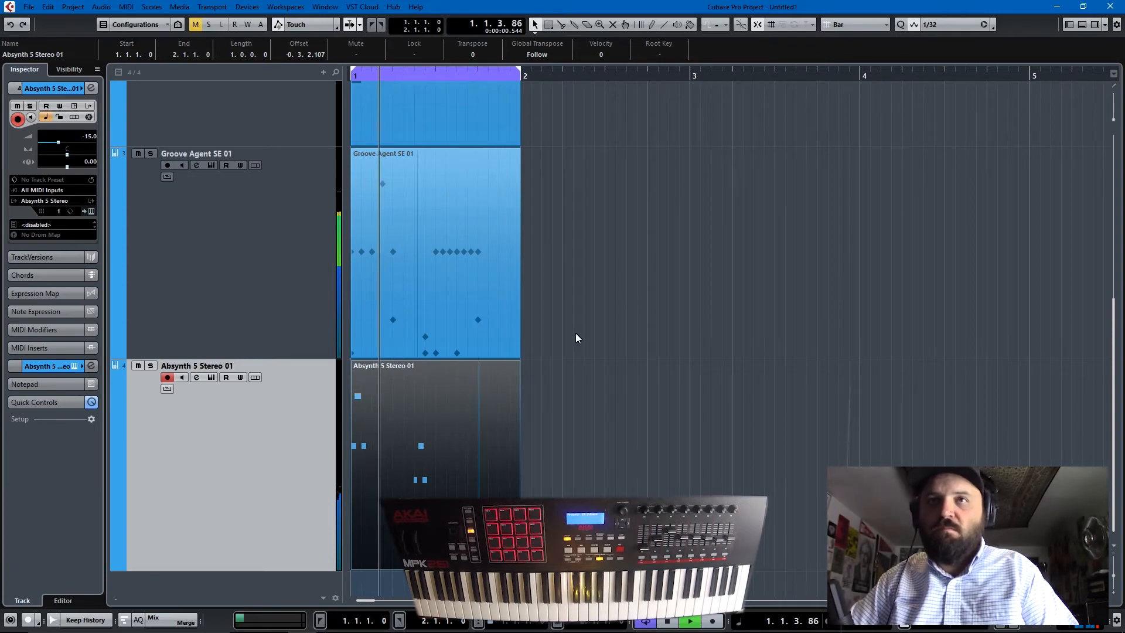
scroll(574, 332, up, 4)
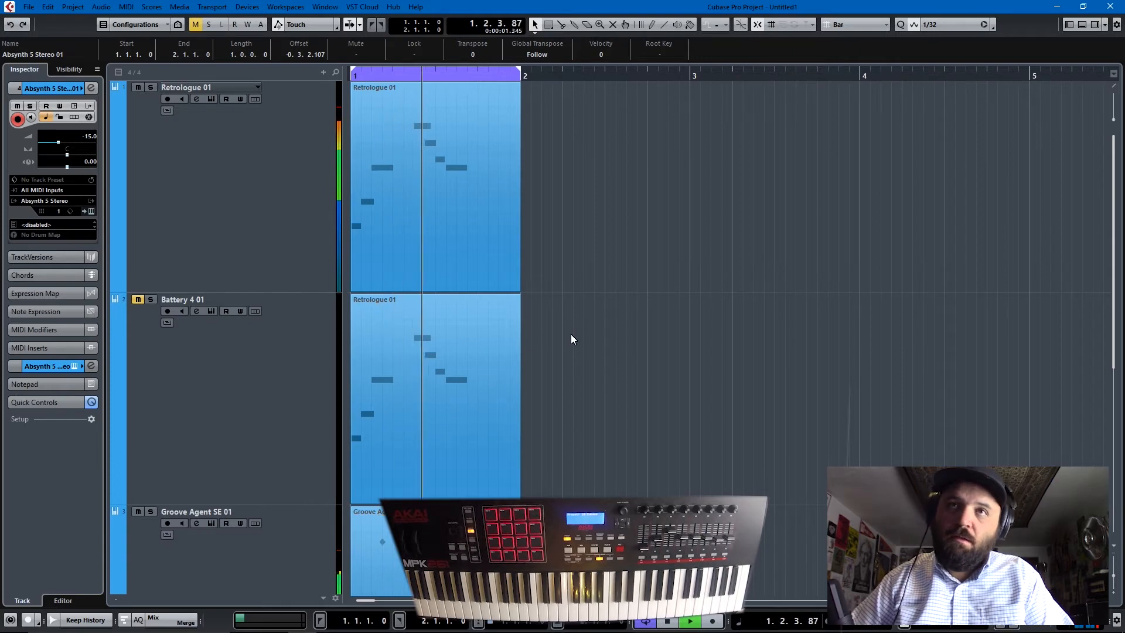
key(space)
- Mute the Retrologue 01 track and switch to Battery 4 01, leaving it selected and unmuted
click(400, 255)
click(304, 198)
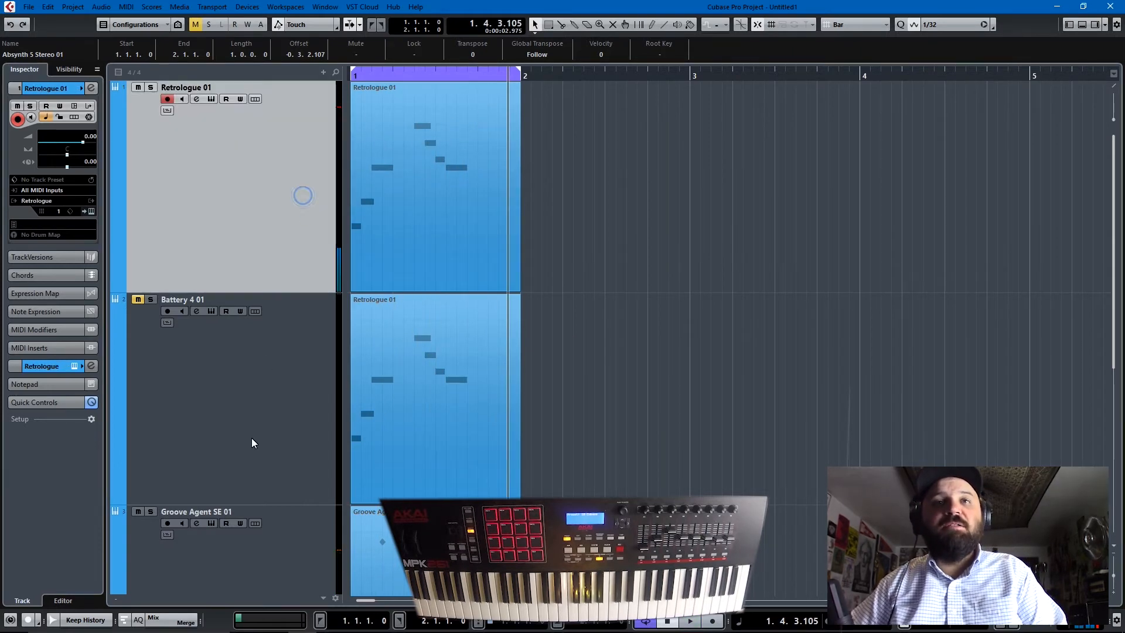
click(138, 86)
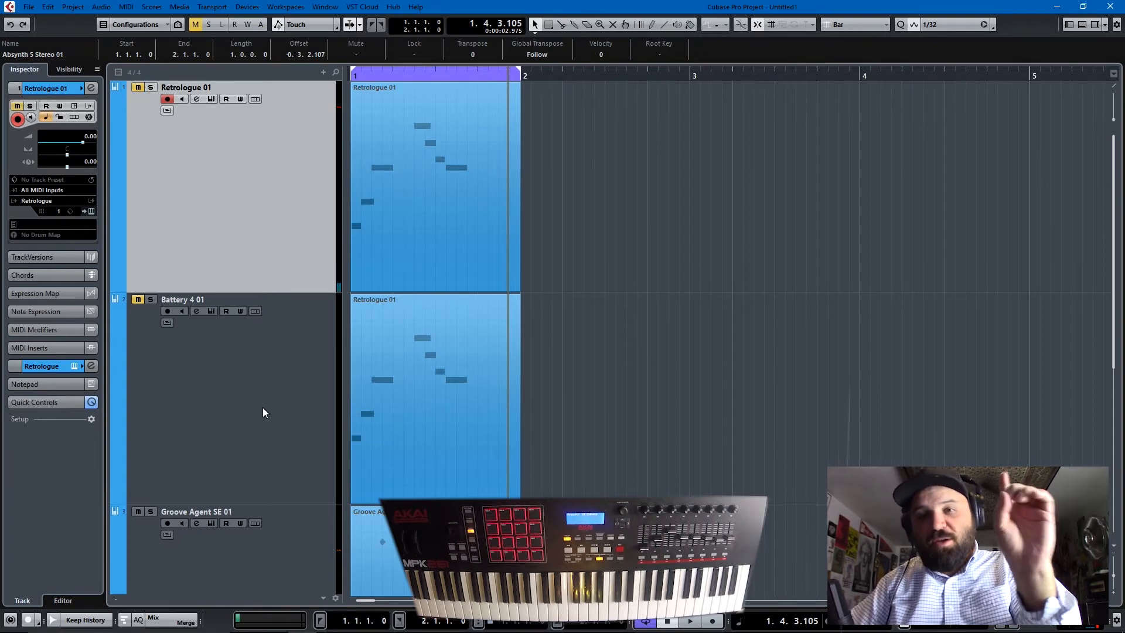
click(248, 422)
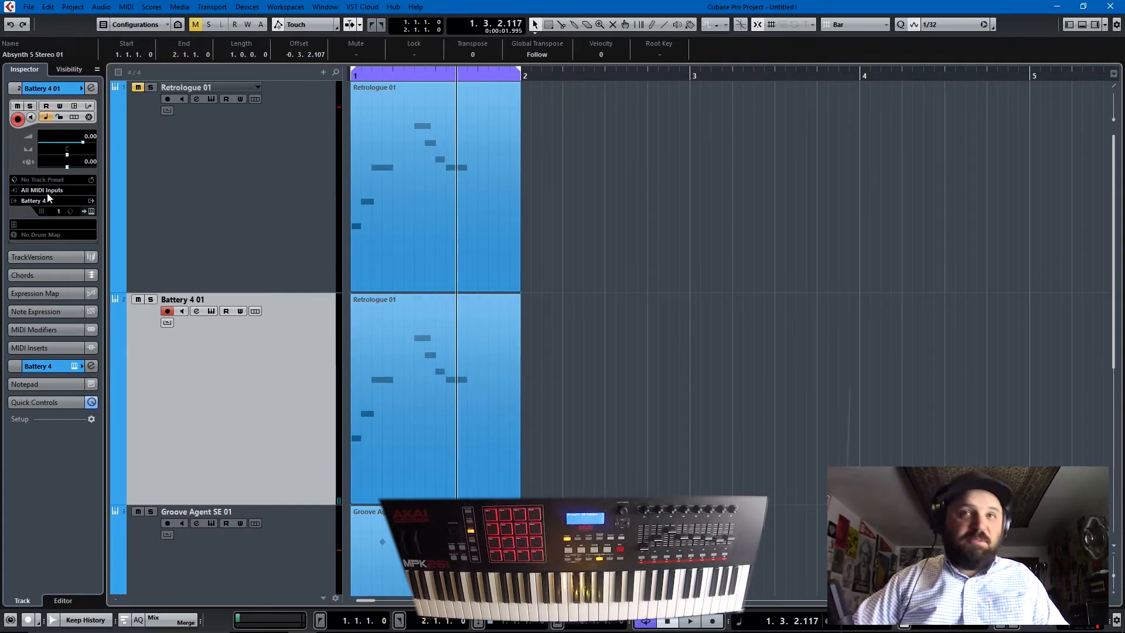
- Open the Battery 4 instrument, tune the Kick 808 24 cell to -6.25 st, and insert a Tuner on the Battery 4 01 track
click(212, 311)
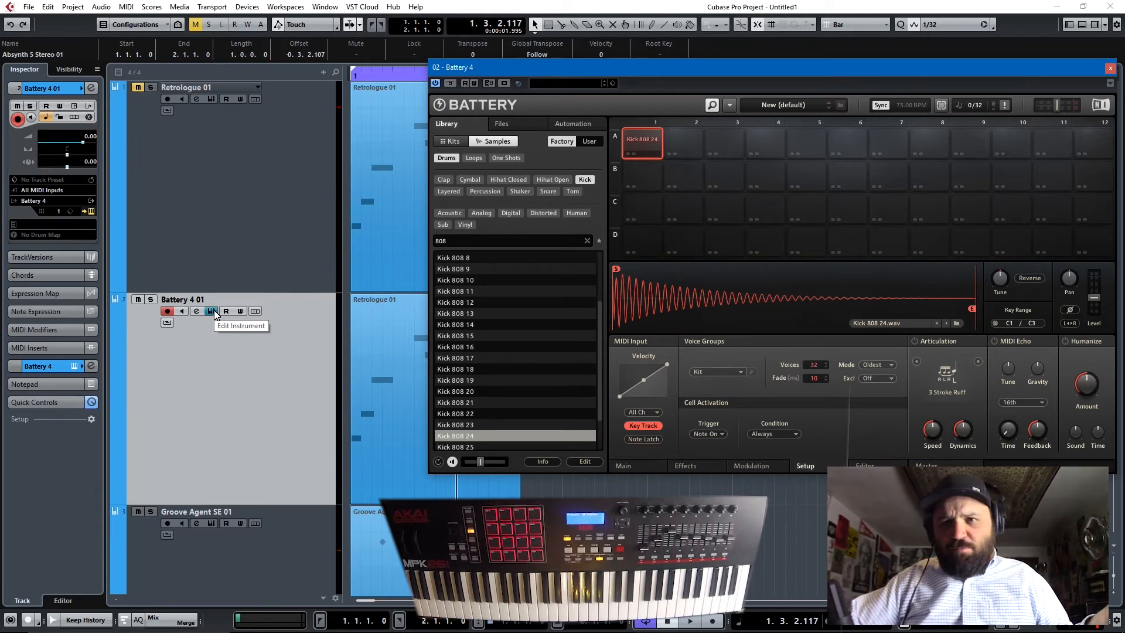
click(997, 292)
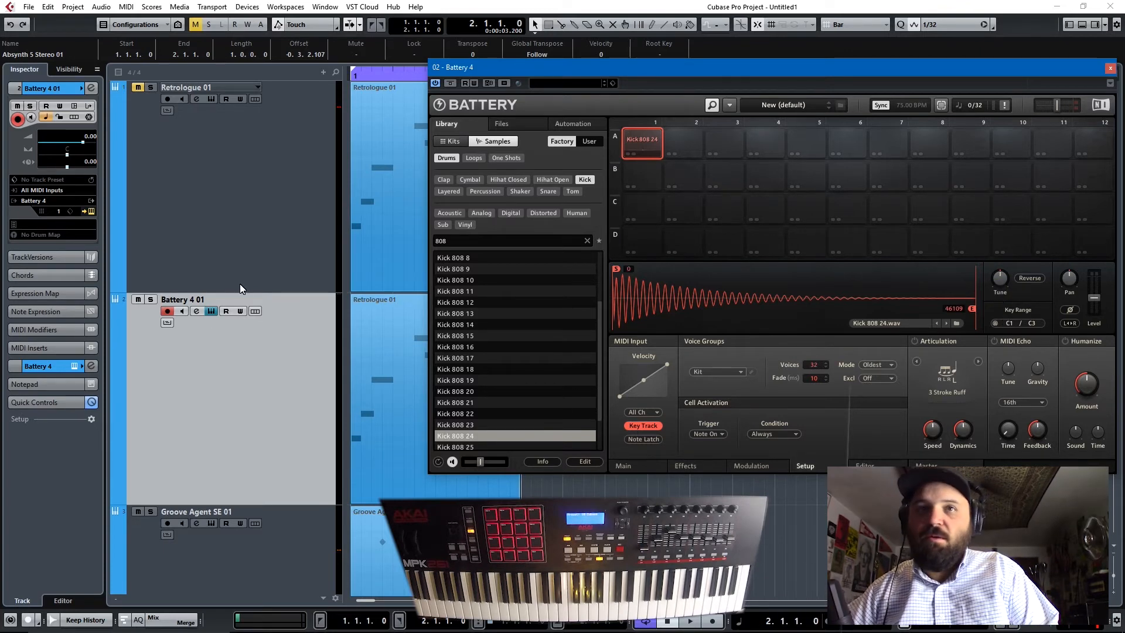
click(192, 482)
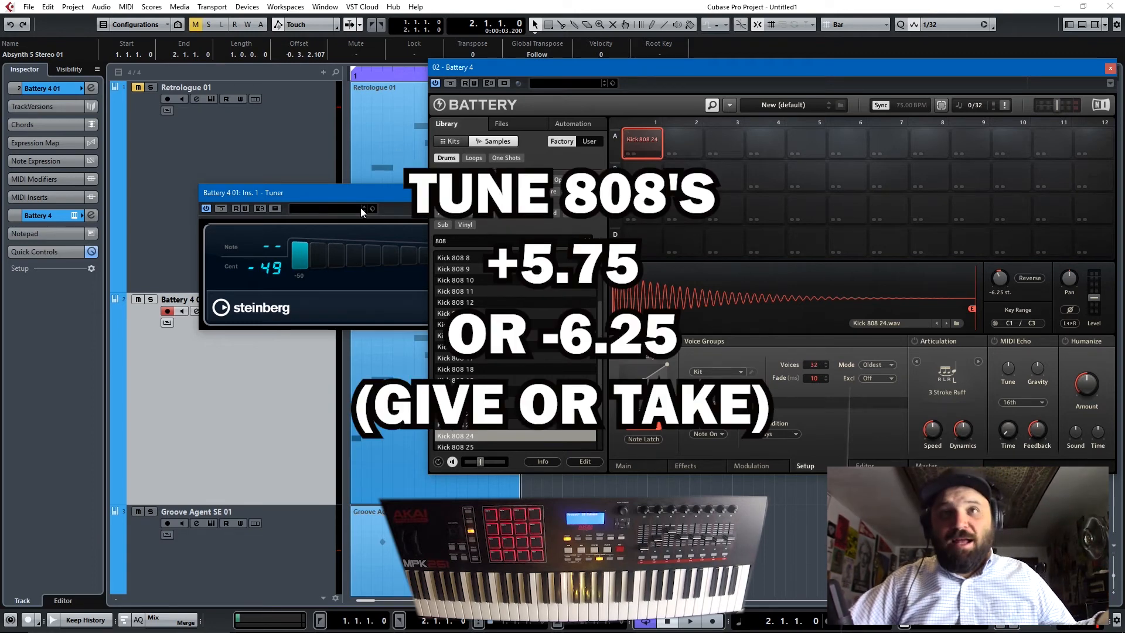
- Change the Kick 808 24 cell's tuning to -6.20 st and move the Tuner window clear of the track list
click(372, 192)
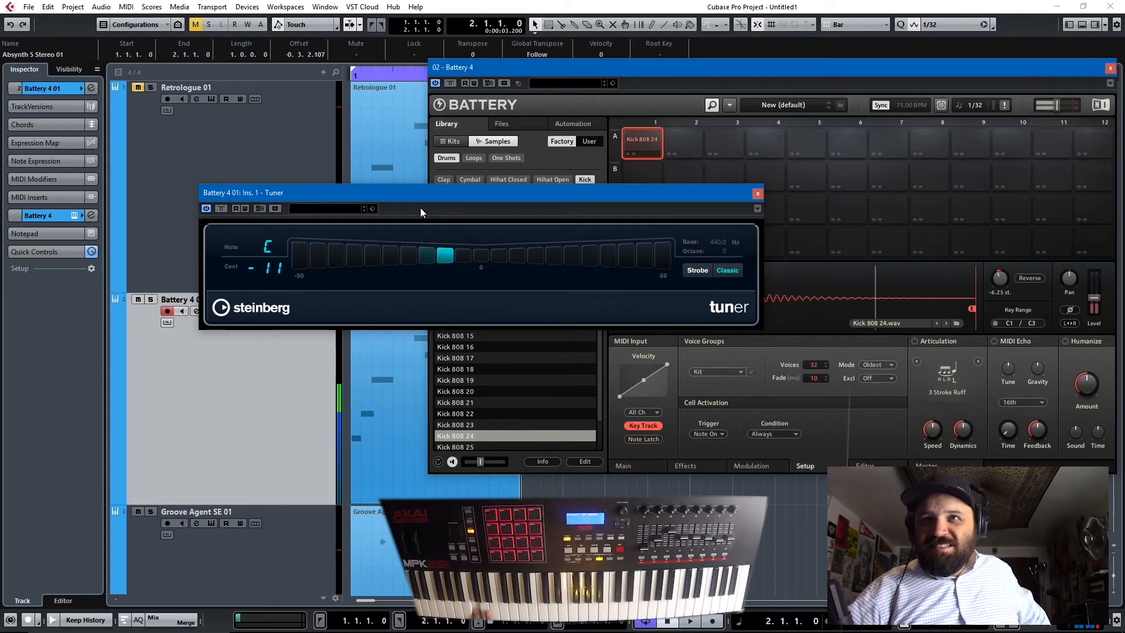
double_click(999, 292)
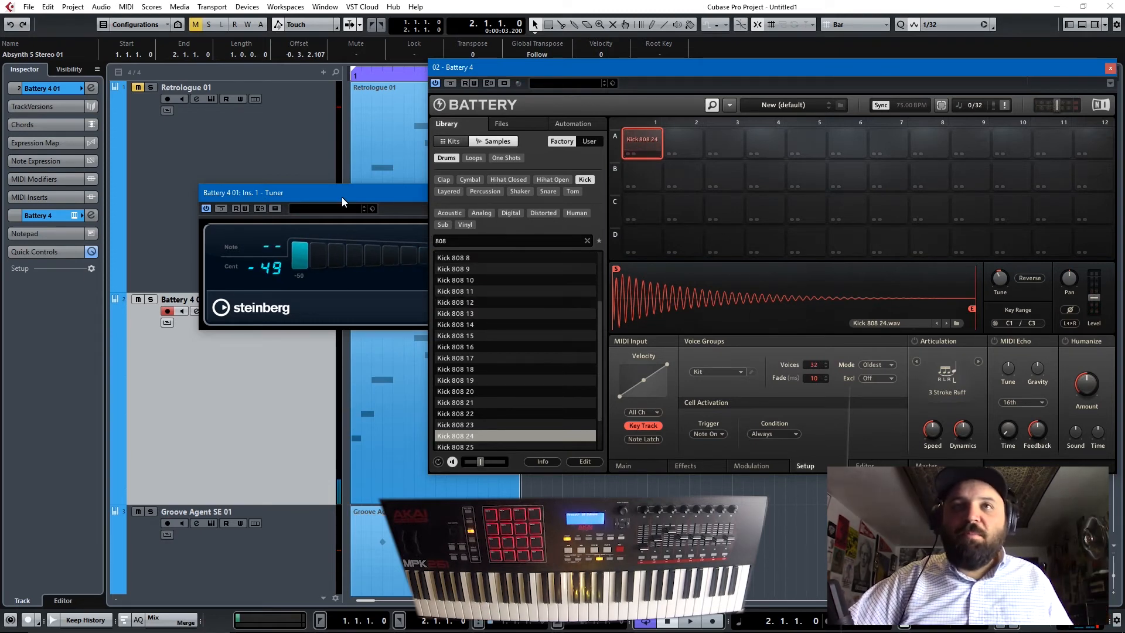
drag(342, 197, 243, 197)
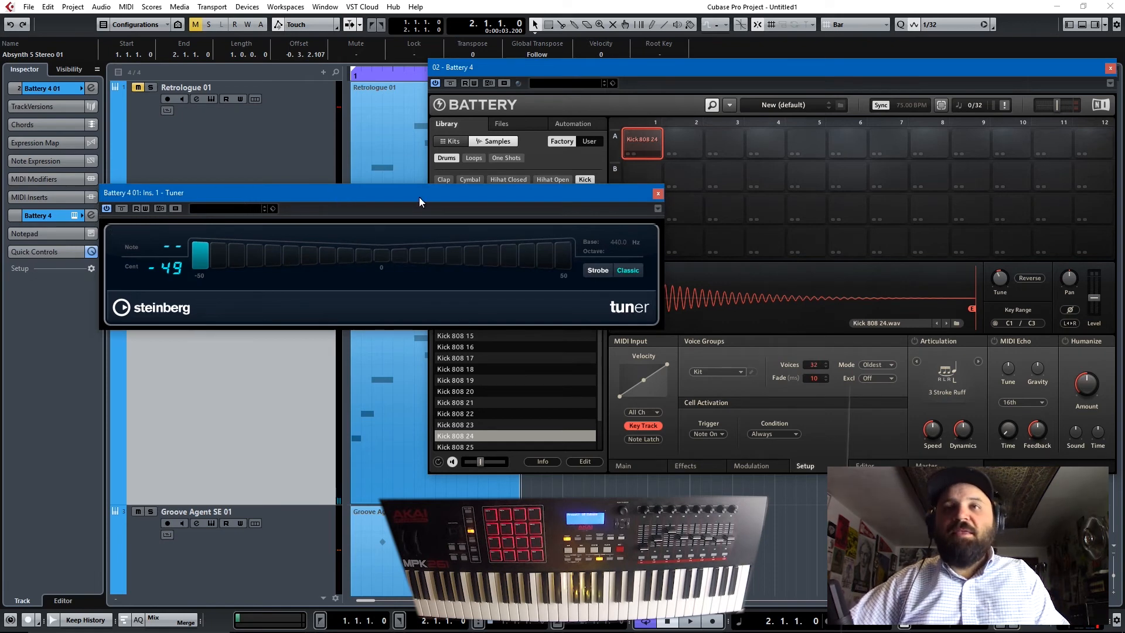
drag(394, 192, 787, 213)
- Transpose all notes of the Battery 4 01 part up so the line starts on F1, and check it by playback
click(217, 418)
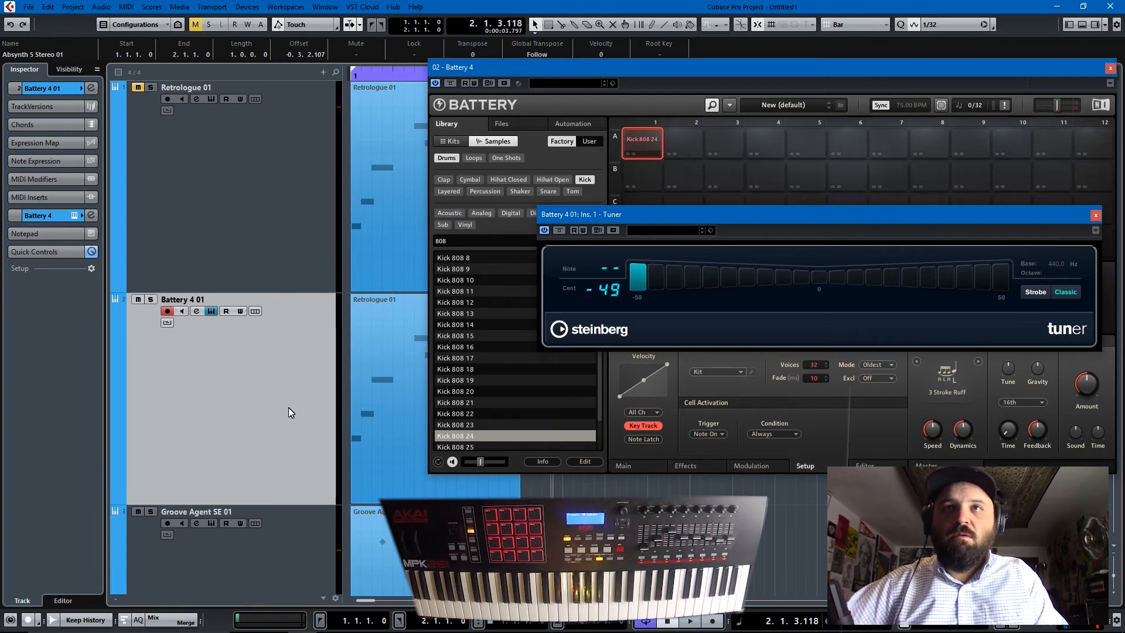
key(space)
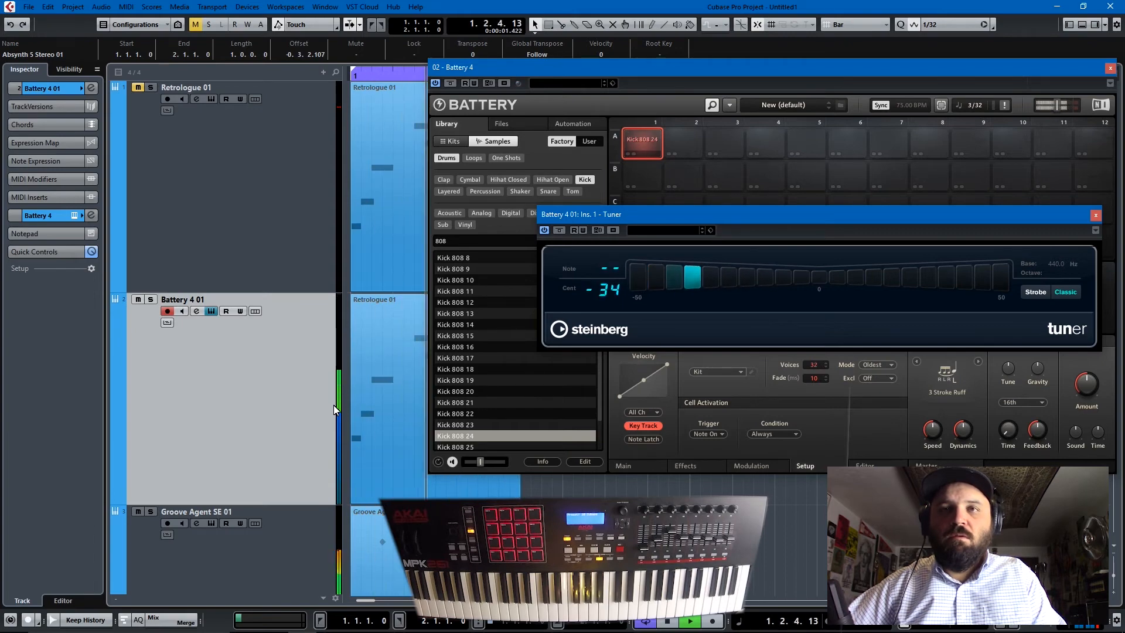
double_click(374, 412)
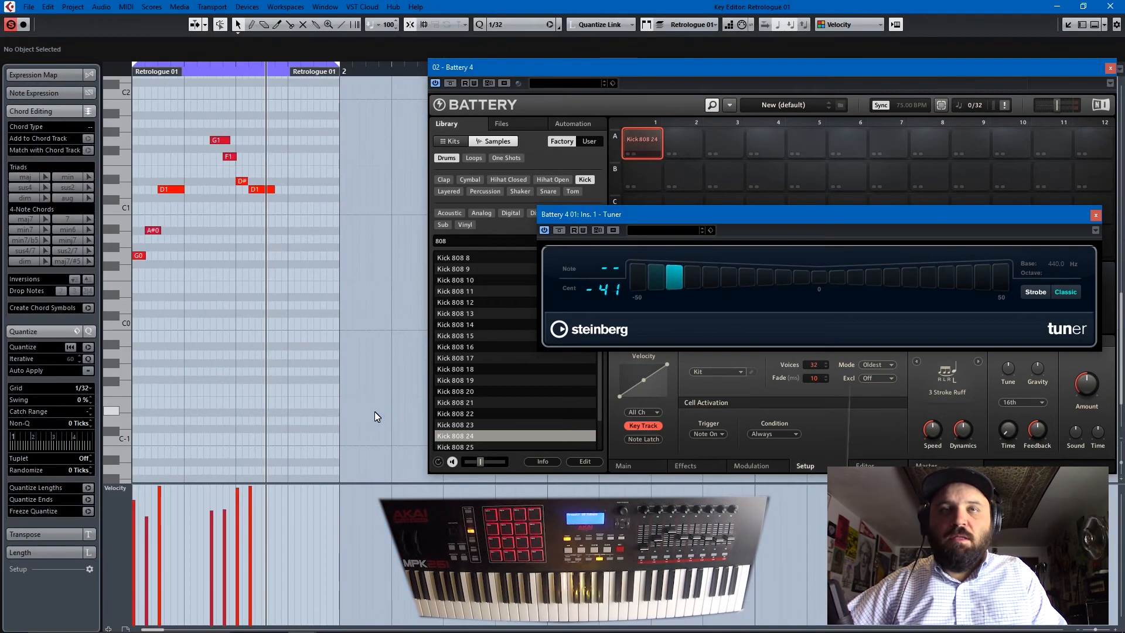
key(ctrl+a)
key(Up)
key(Up)
key(Up)
key(Up)
key(Up)
key(Up)
key(Up)
key(Up)
key(Up)
key(Up)
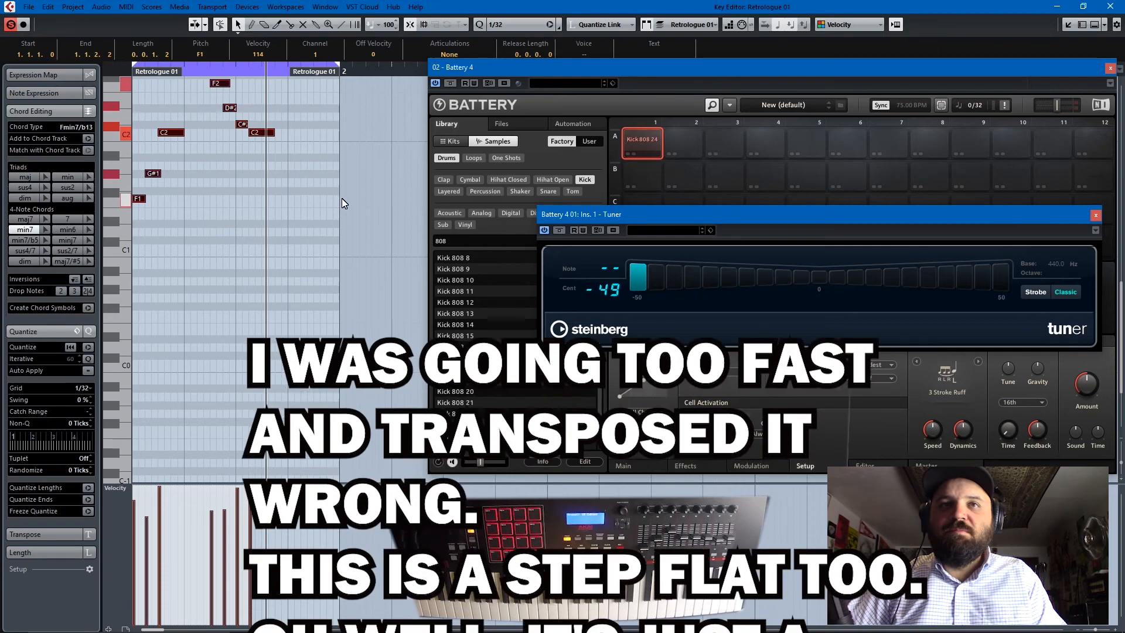
key(space)
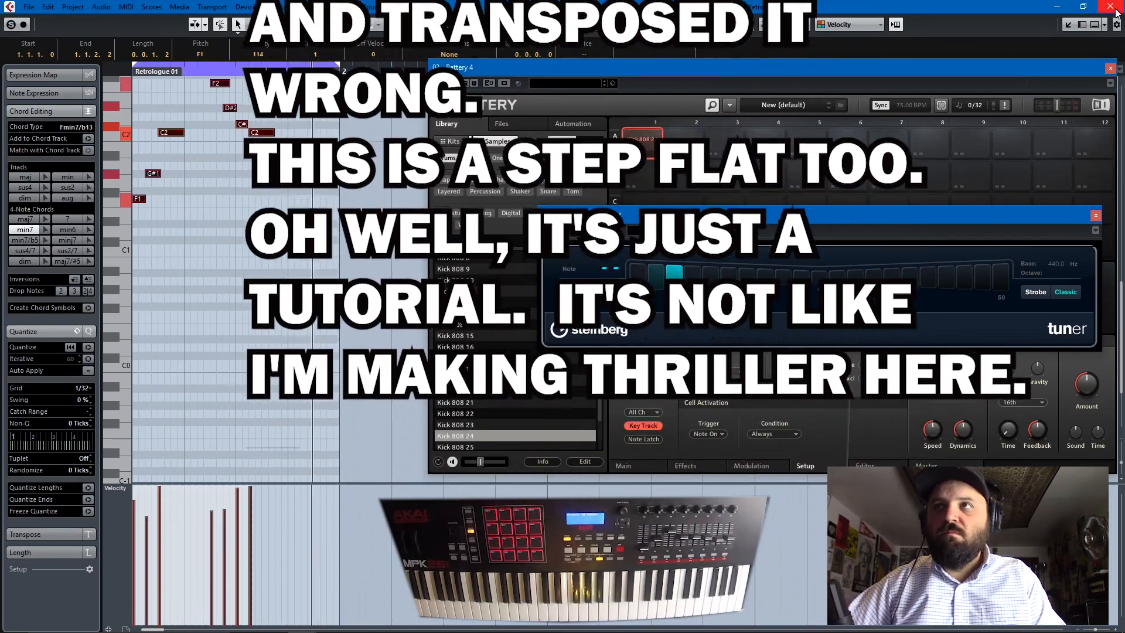
click(1110, 6)
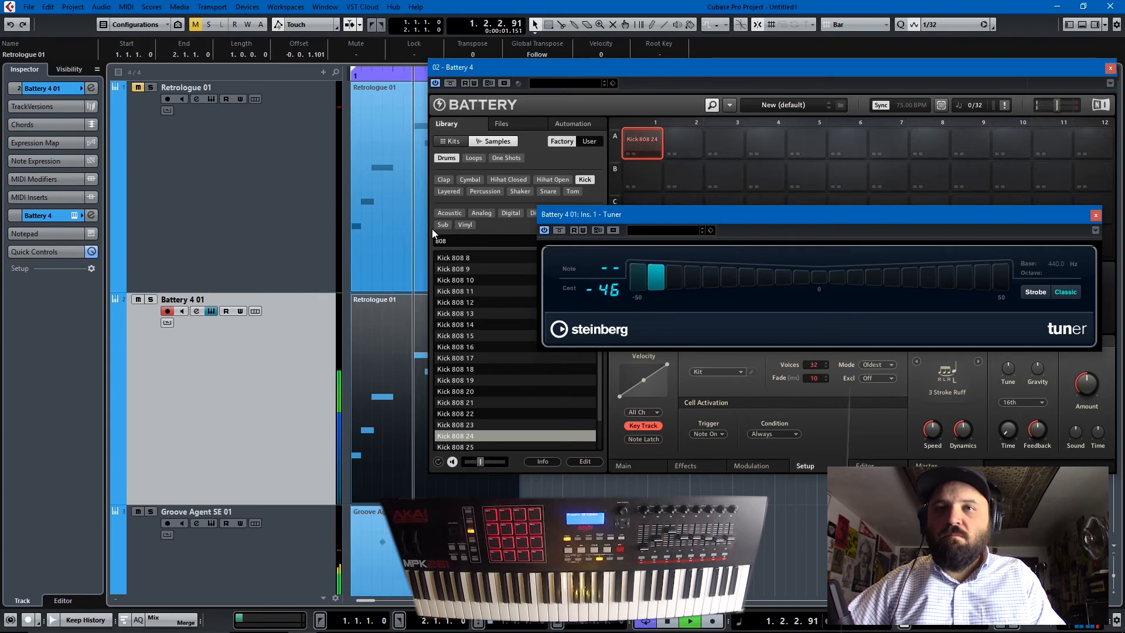
key(space)
- Move the Tuner window off the tuning control, set the Kick 808 24 cell's tuning to 0.00 st, and play the untuned part
drag(913, 221, 631, 248)
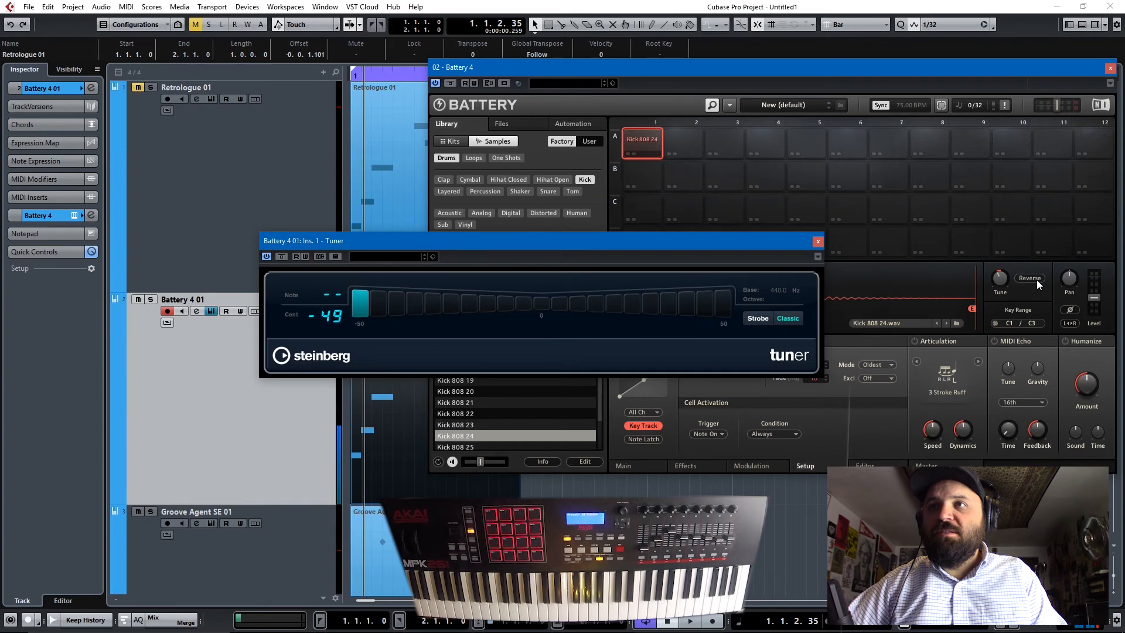
click(994, 293)
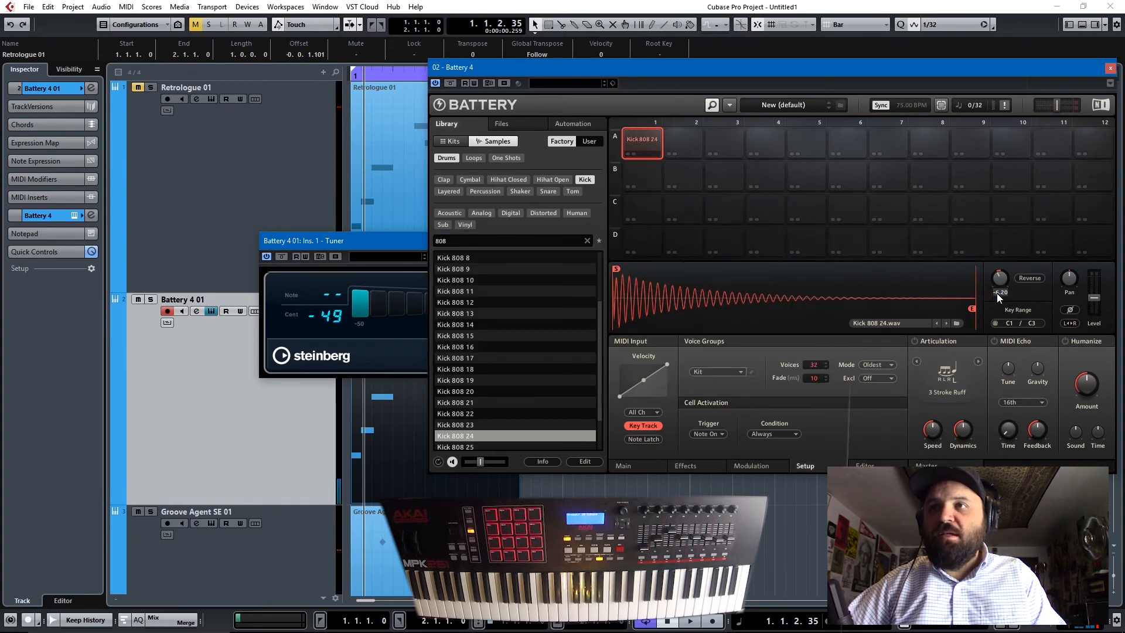
text(0.00 st.)
key(Return)
click(227, 455)
key(space)
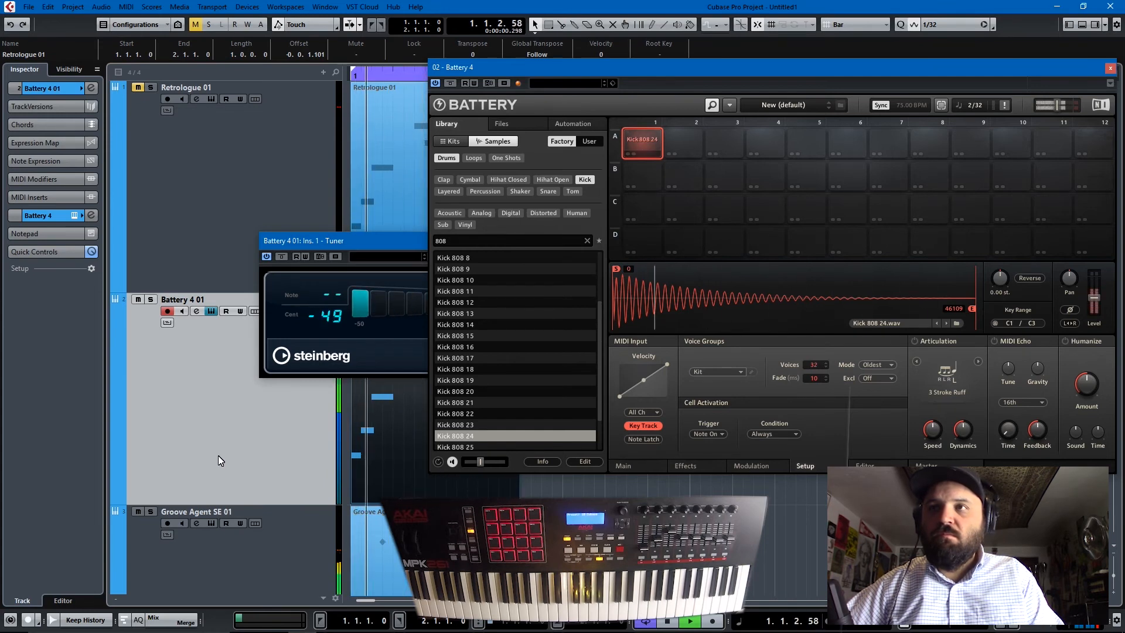
key(space)
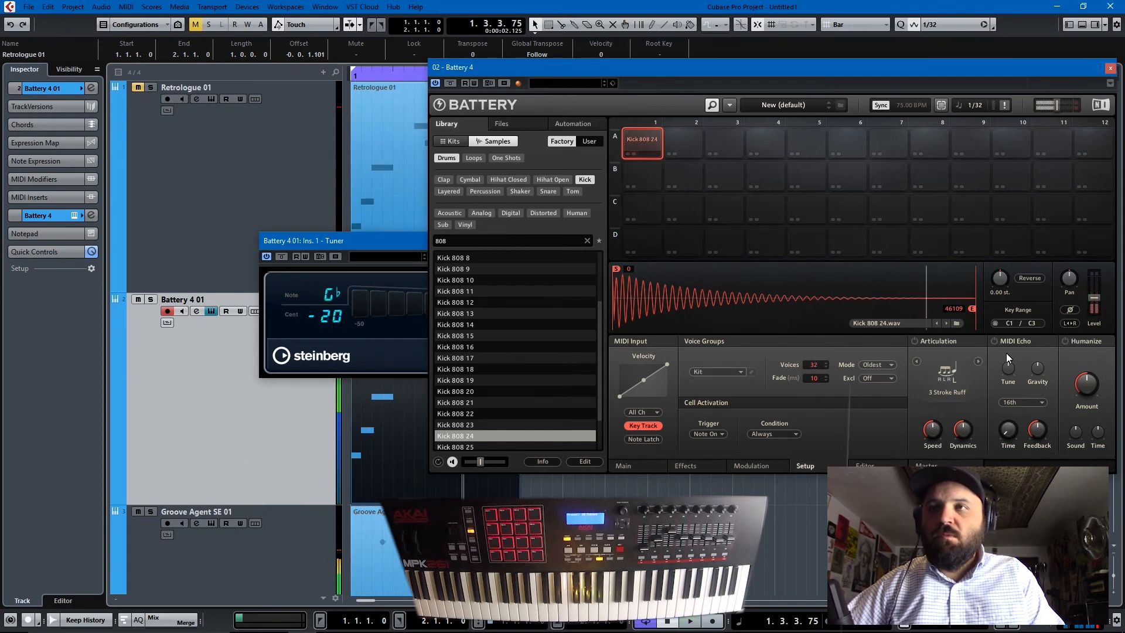
- Tune the Kick 808 24 cell back down in Battery and play the bass part
double_click(999, 292)
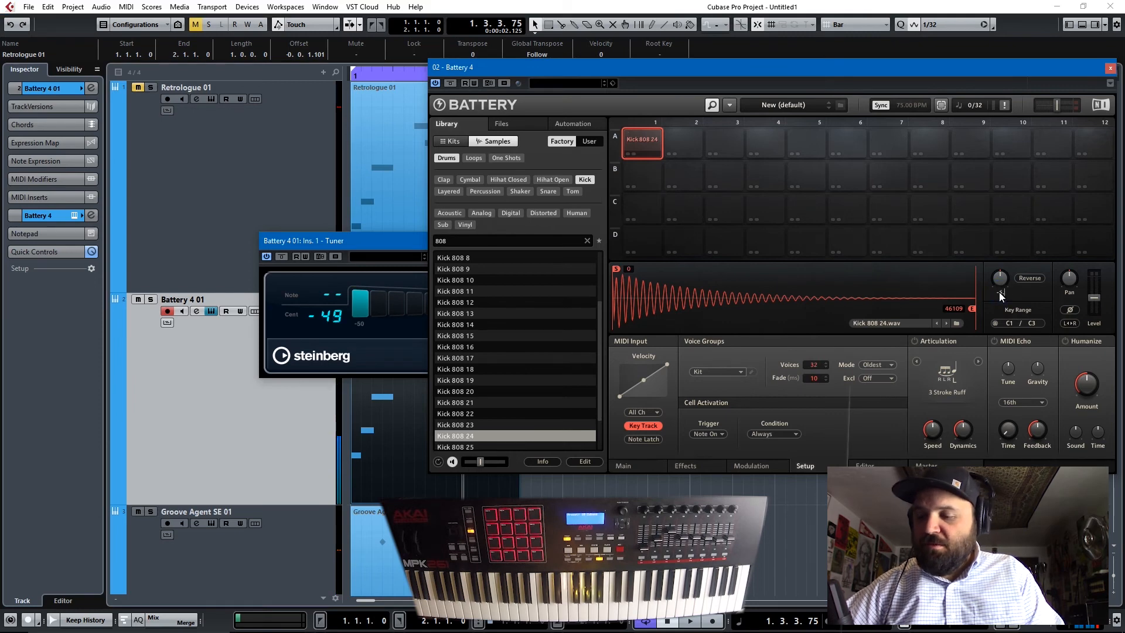
key(space)
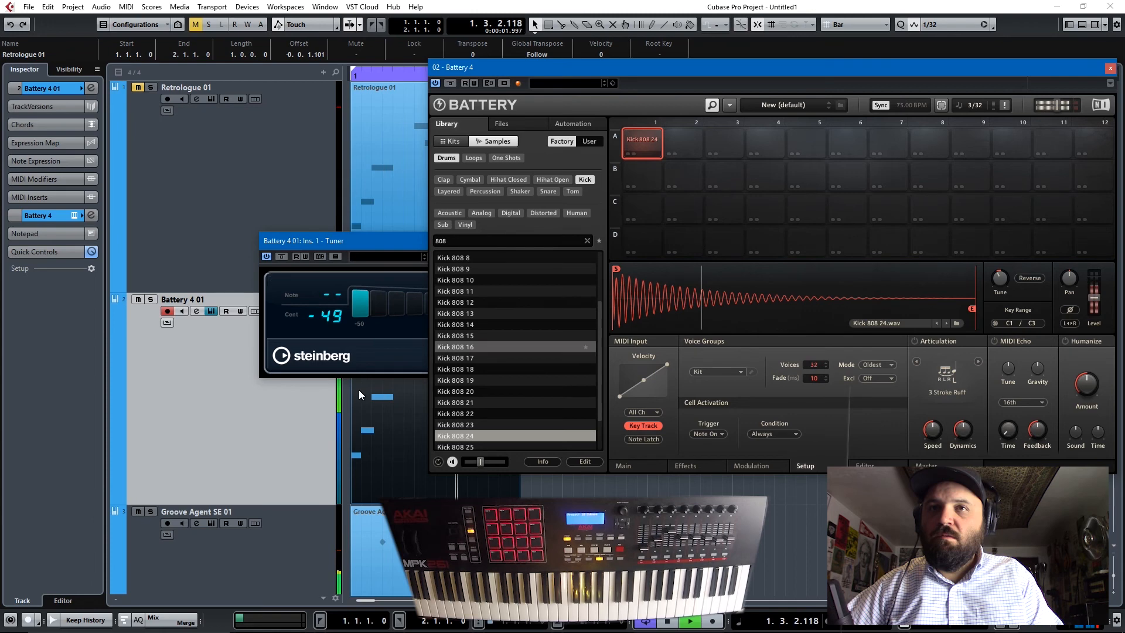
- Mute Battery 4 01, unmute Retrologue 01, and select the Retrologue track to compare its bass sound
click(136, 300)
click(137, 88)
click(185, 203)
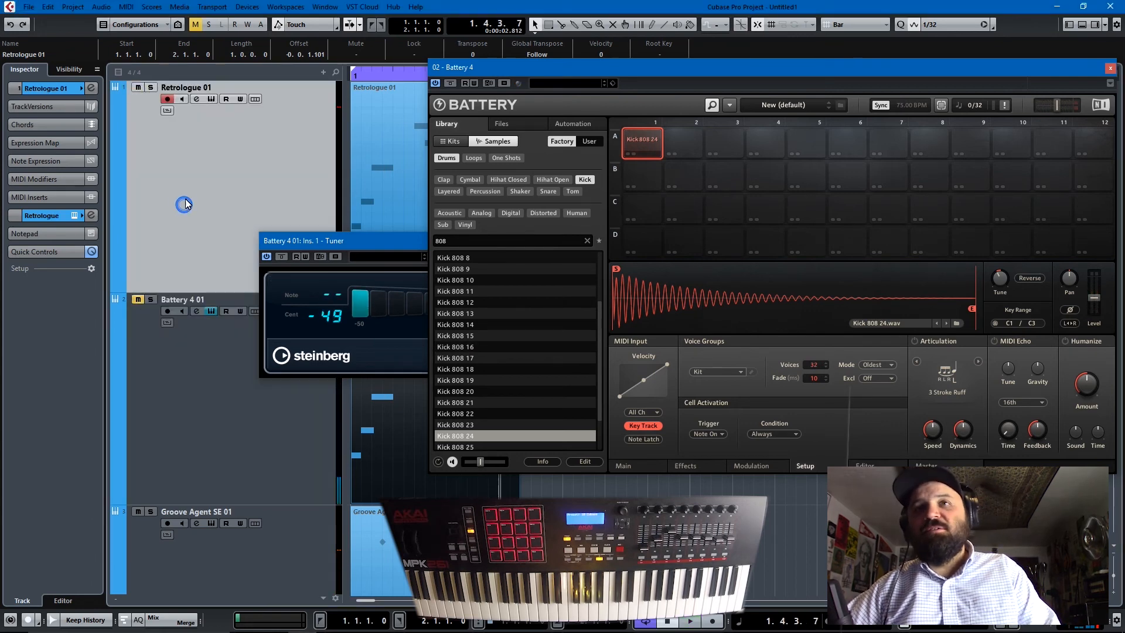